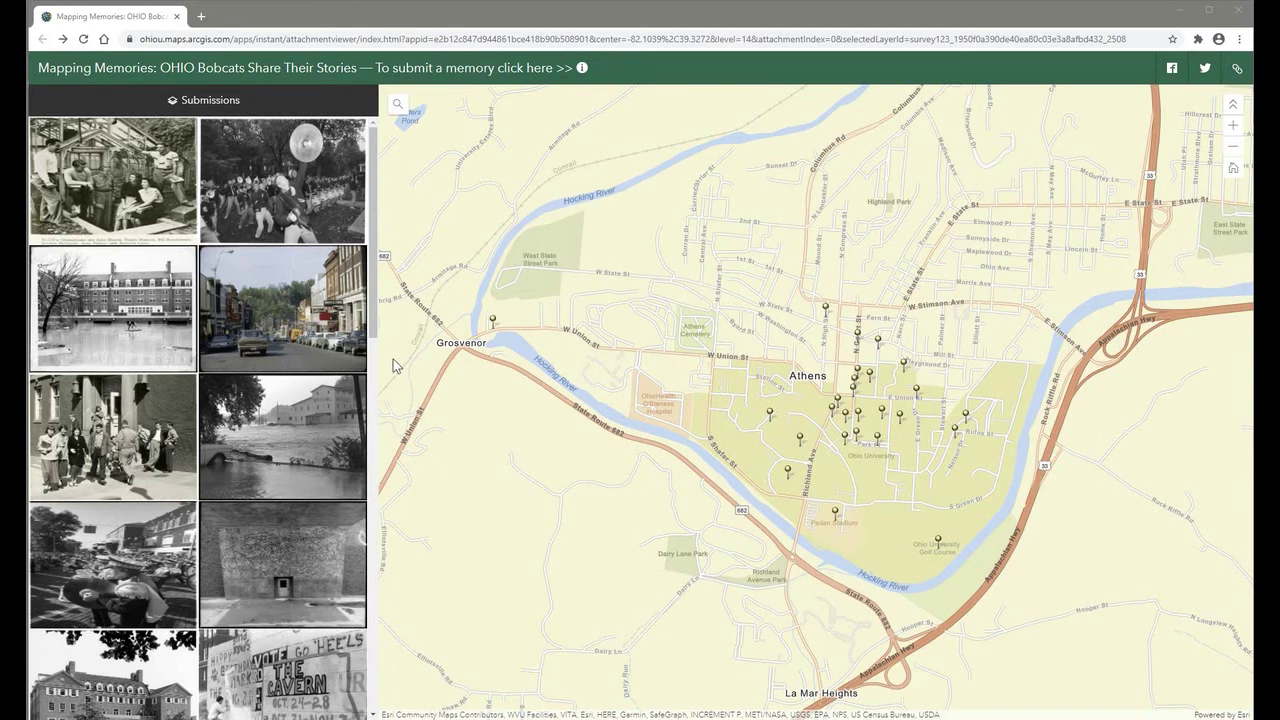
# Step: Focus the map page and scroll the submissions gallery down to the Stocker Center thumbnail
pyautogui.click(375, 329)
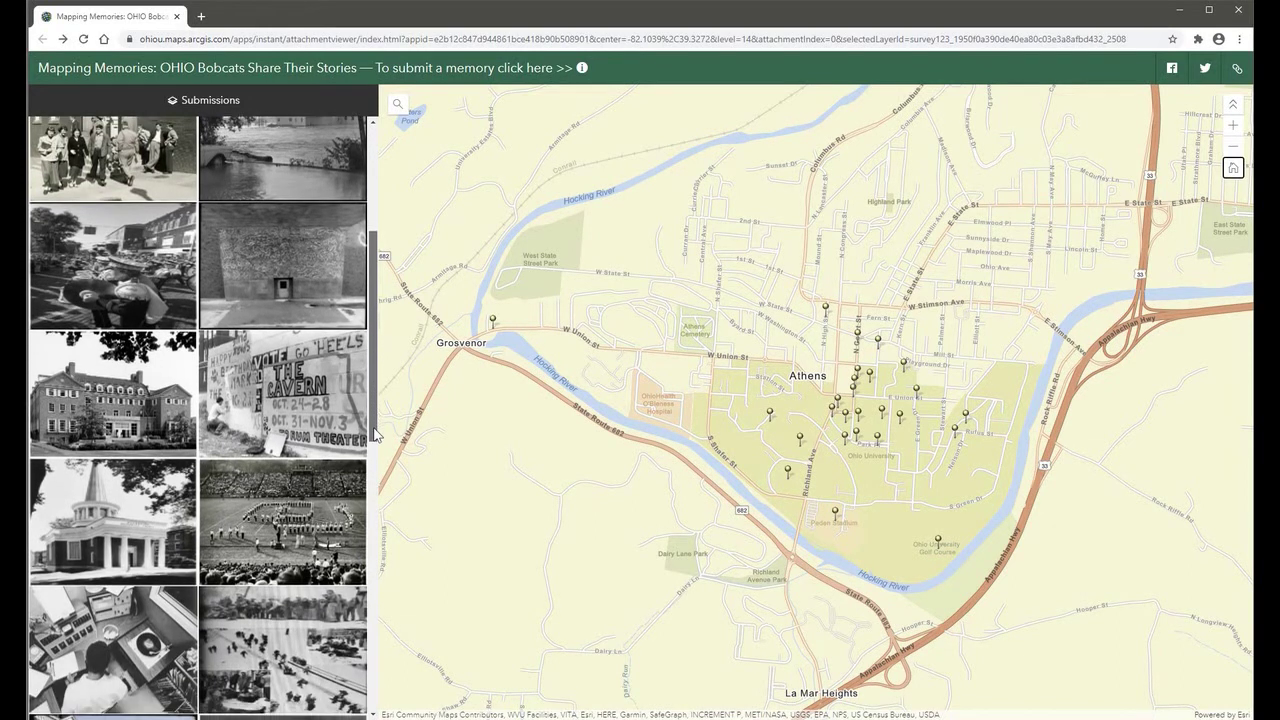
pyautogui.moveTo(375, 445); pyautogui.dragTo(375, 570)
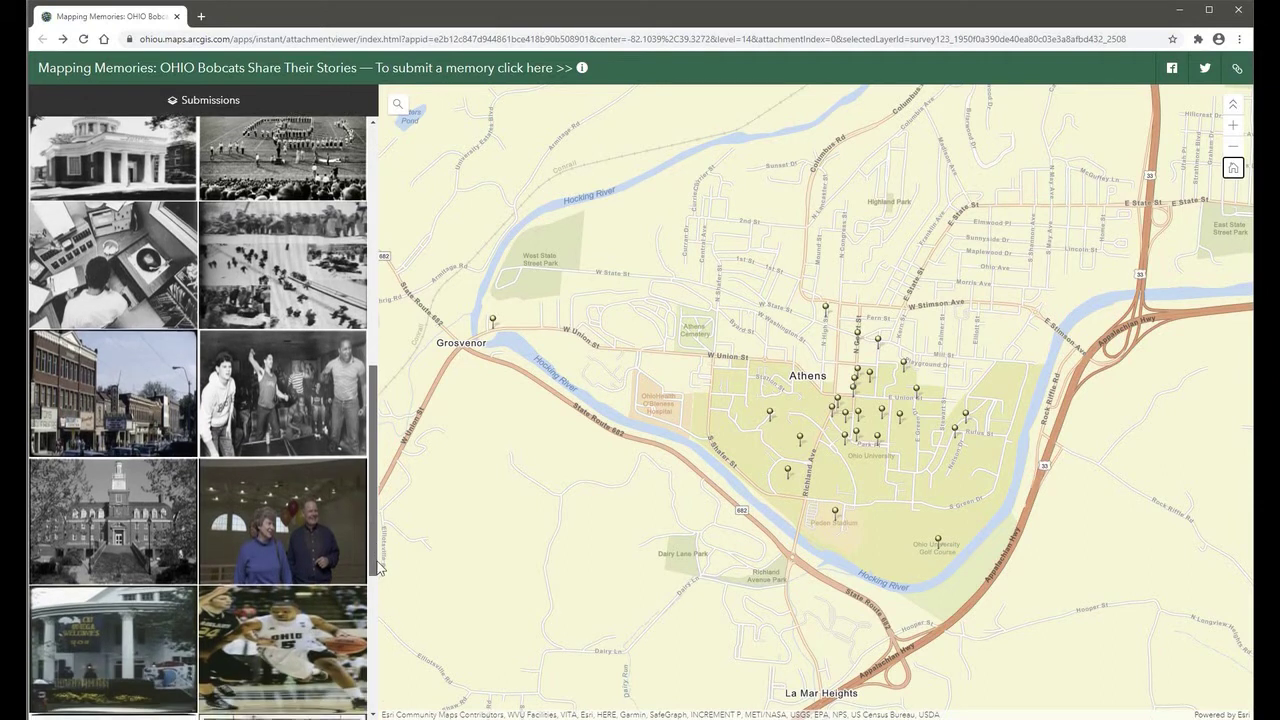
# Step: Open the Stocker Center Exterior, 1990 memory, inspect its photo full screen, then return to the gallery
pyautogui.click(141, 536)
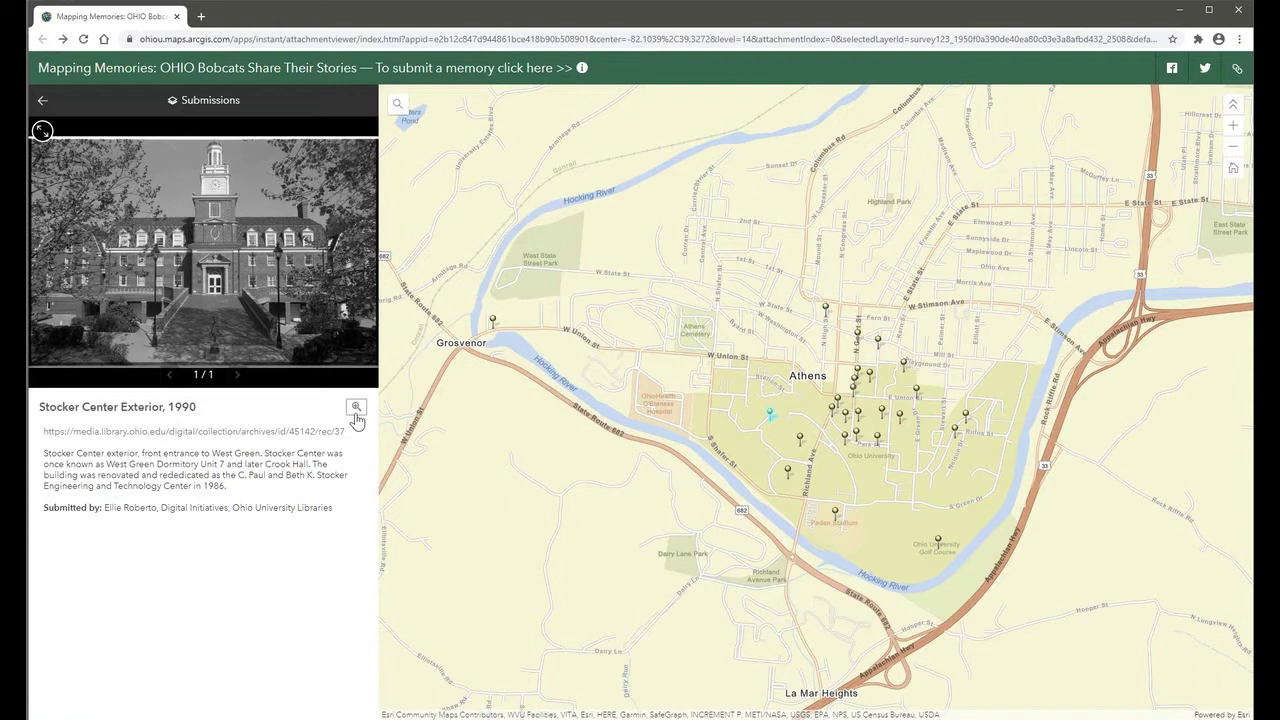
pyautogui.click(356, 408)
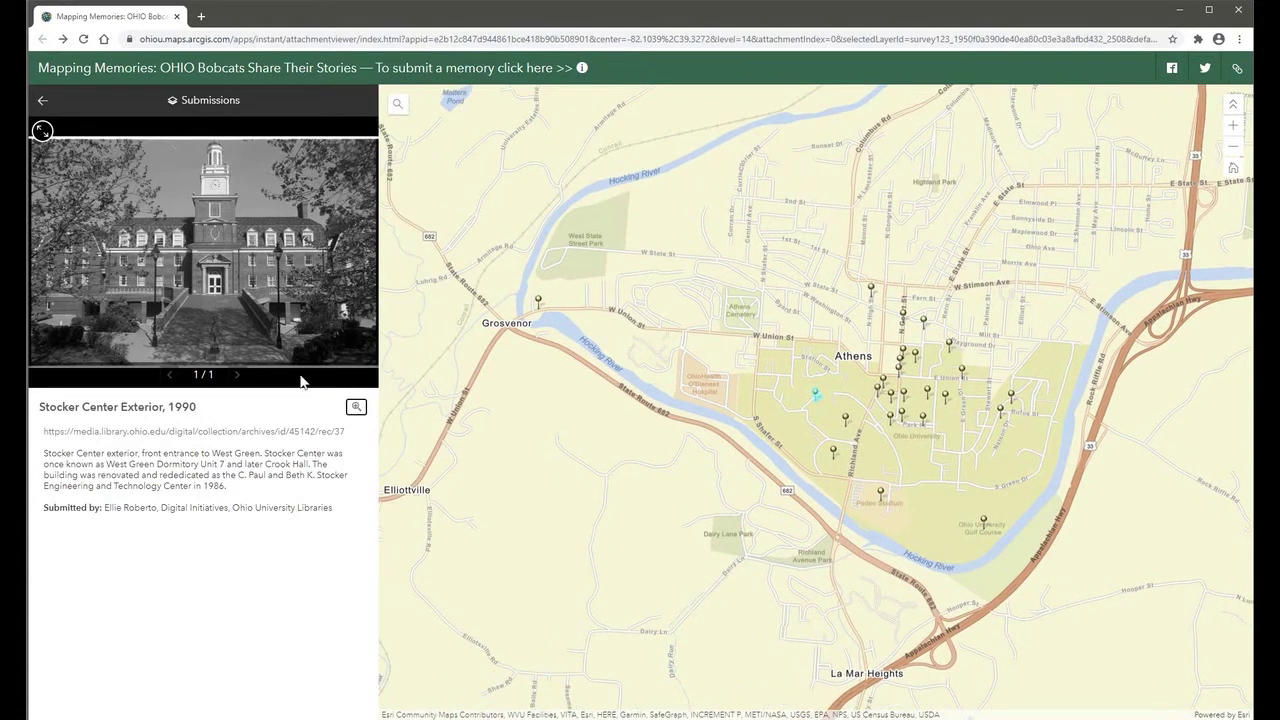
pyautogui.click(42, 130)
pyautogui.moveTo(516, 670); pyautogui.dragTo(621, 679)
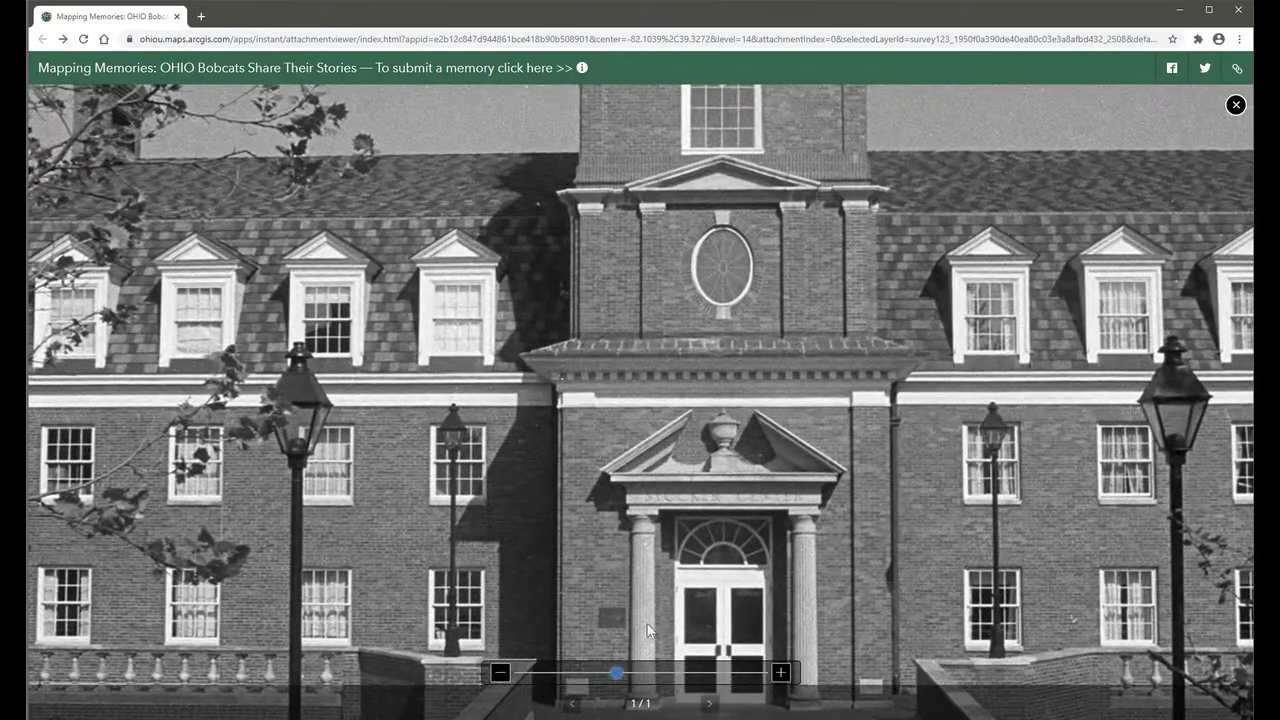
pyautogui.click(1236, 106)
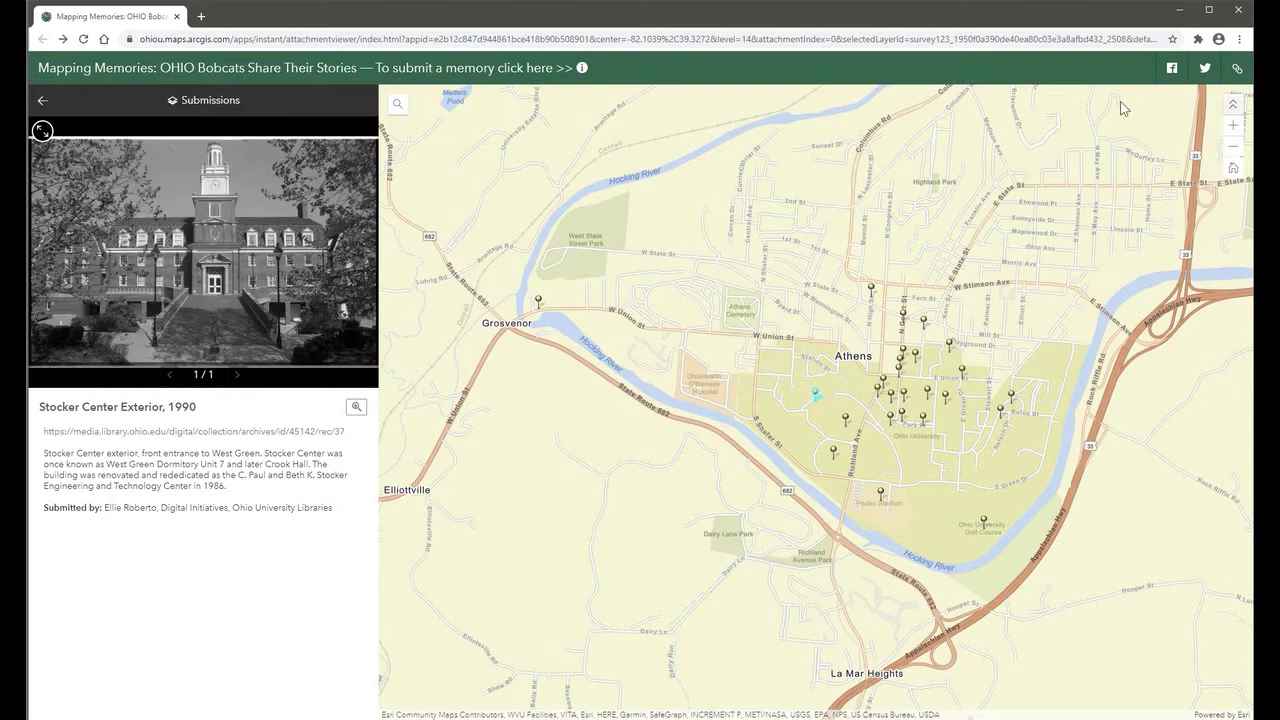
pyautogui.click(41, 104)
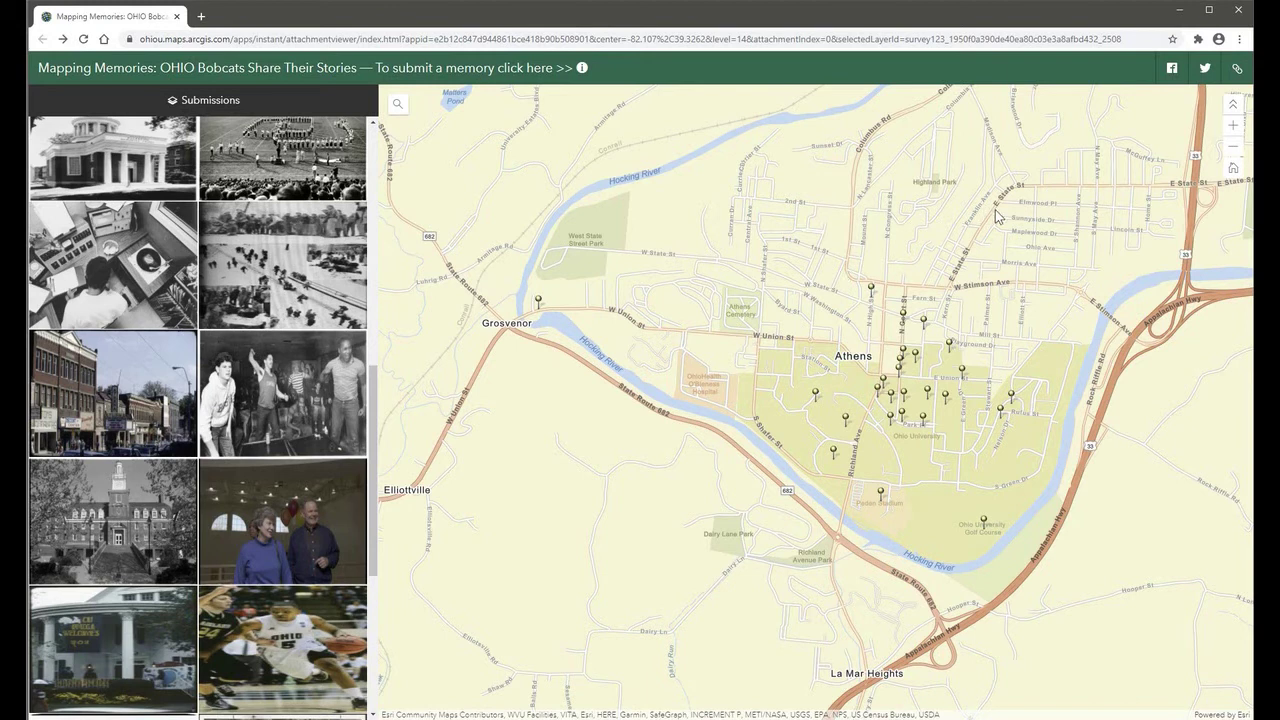
# Step: Zoom the map three steps into campus, then reset it to the default Athens view
pyautogui.click(1233, 131)
pyautogui.click(1233, 131)
pyautogui.click(1233, 129)
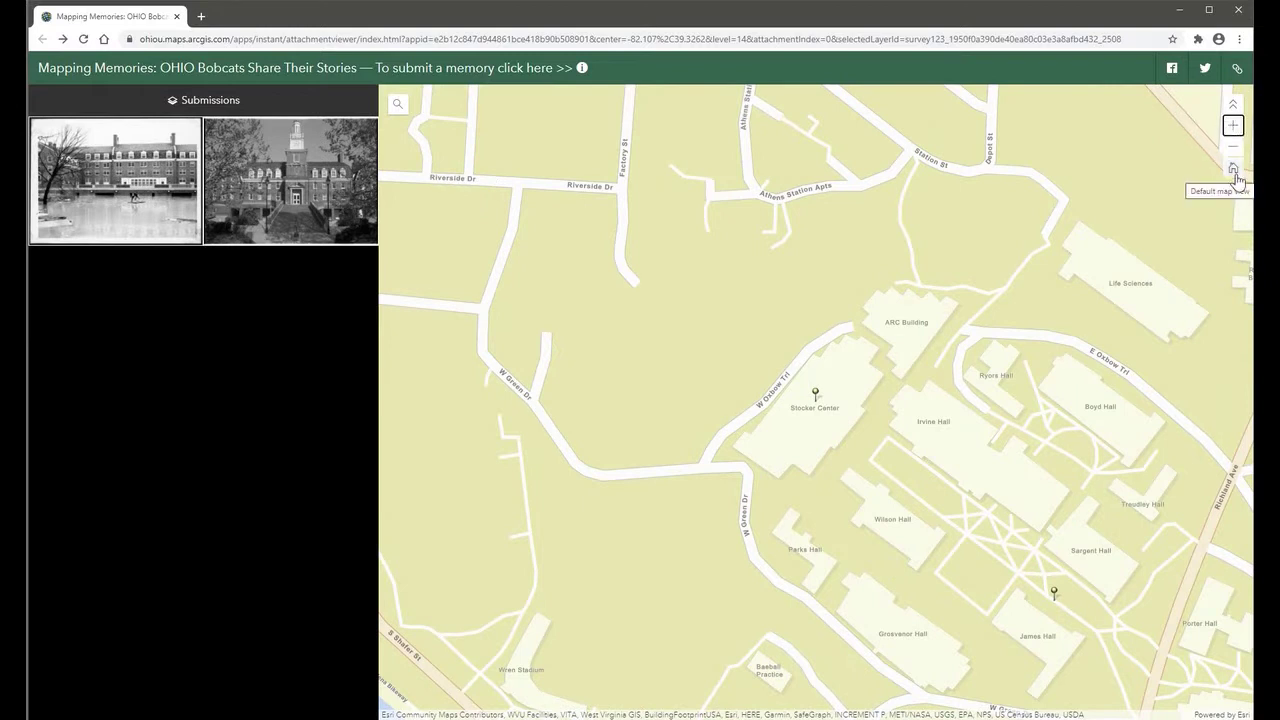
pyautogui.click(1233, 169)
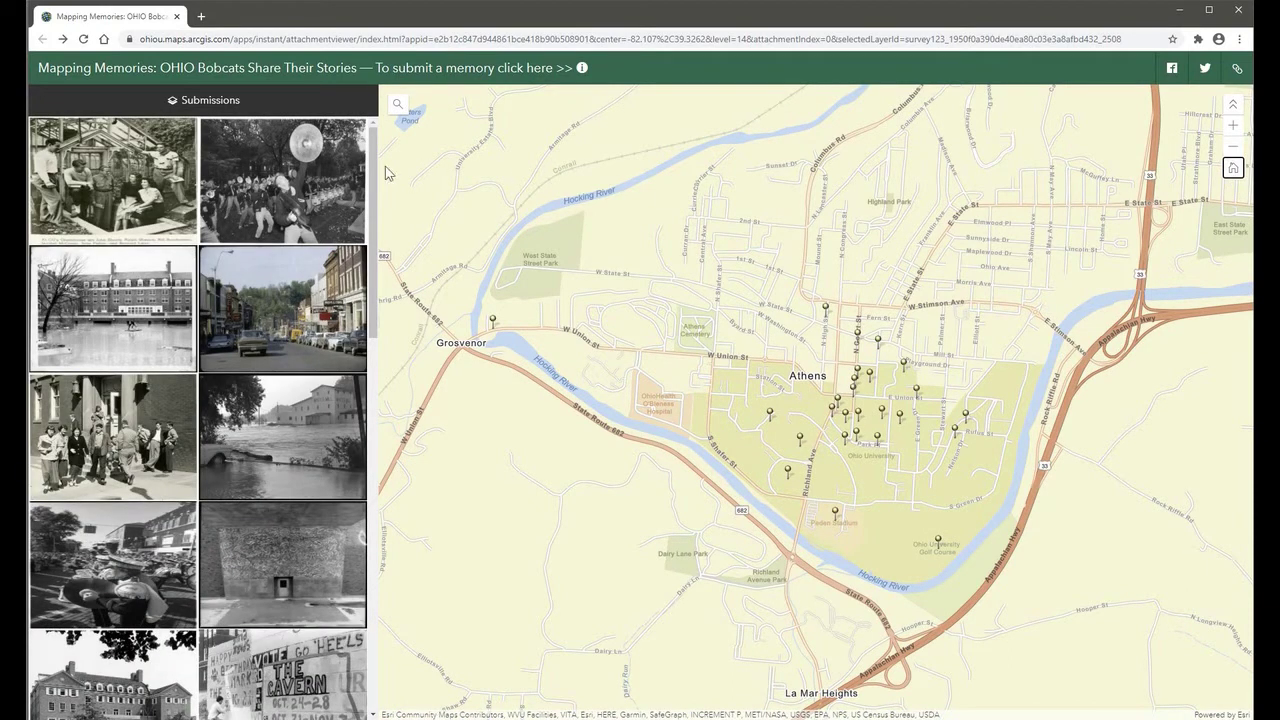
# Step: Open the Marching 110 memory, then follow the welcome message's 'this form' link
pyautogui.click(323, 185)
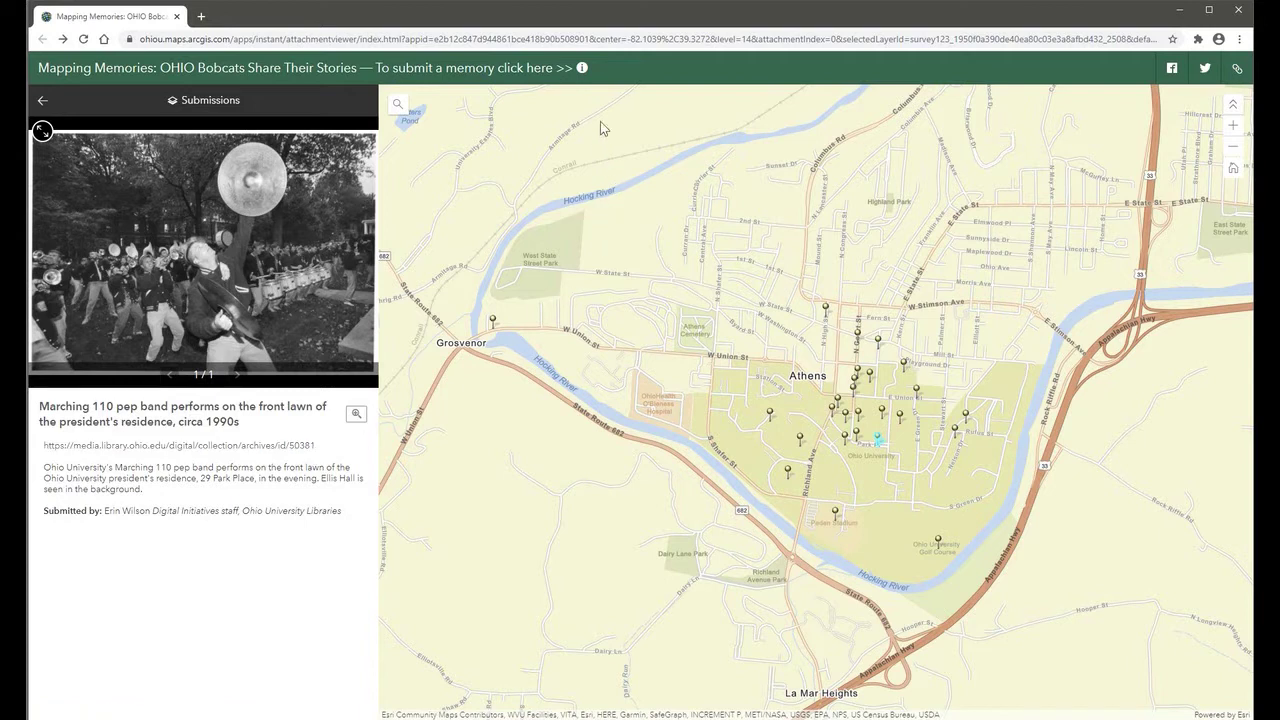
pyautogui.click(581, 68)
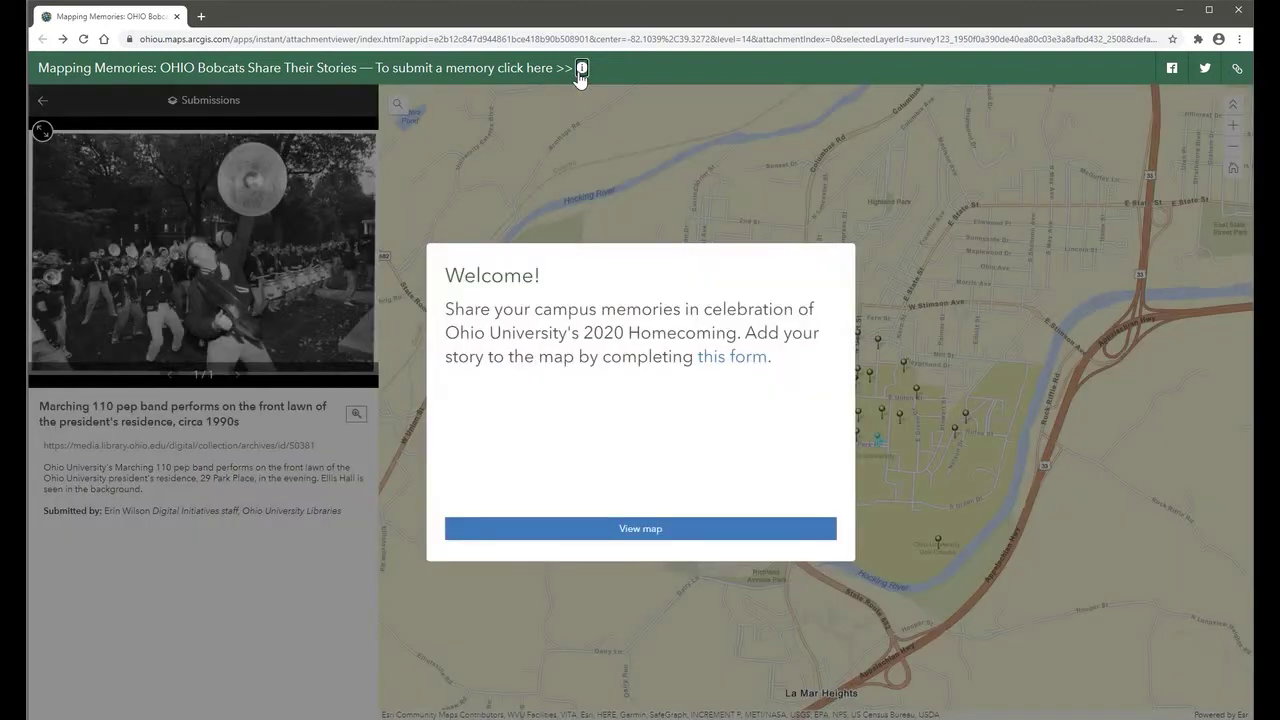
pyautogui.click(726, 366)
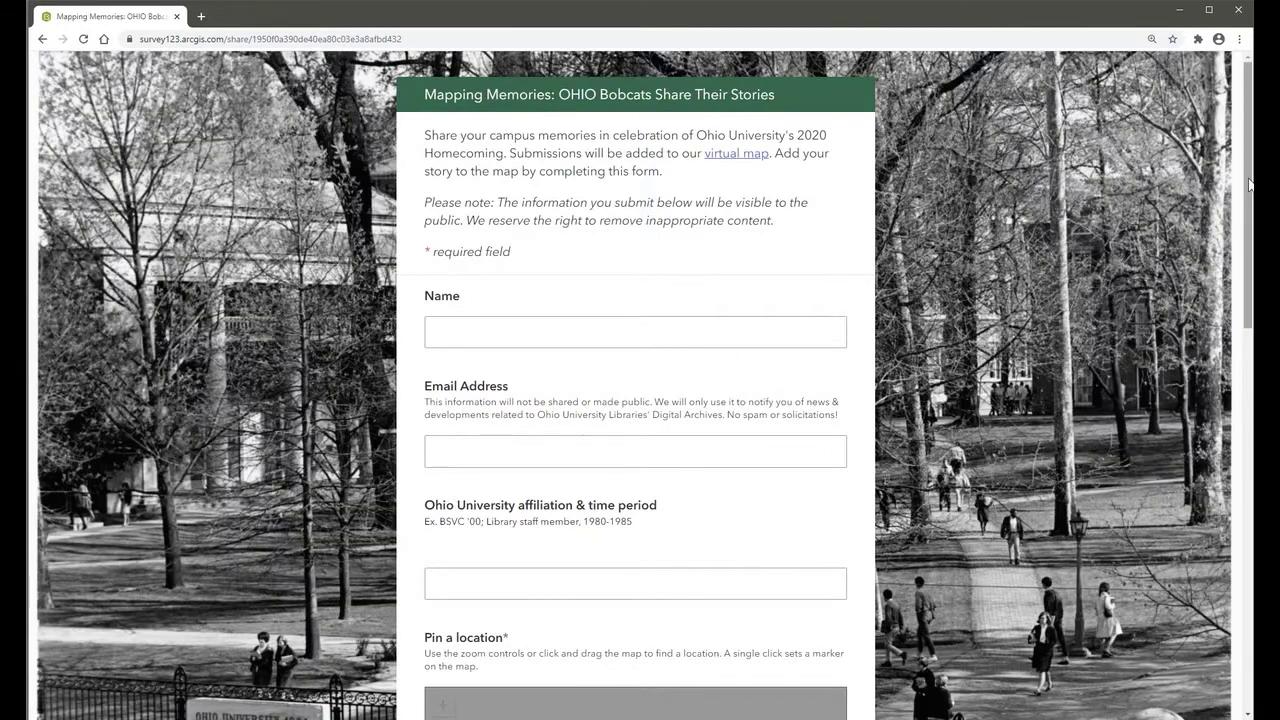
# Step: Pin Templeton Blackburn Auditorium as the memory's location using the enlarged map
pyautogui.moveTo(1249, 185); pyautogui.dragTo(1250, 412)
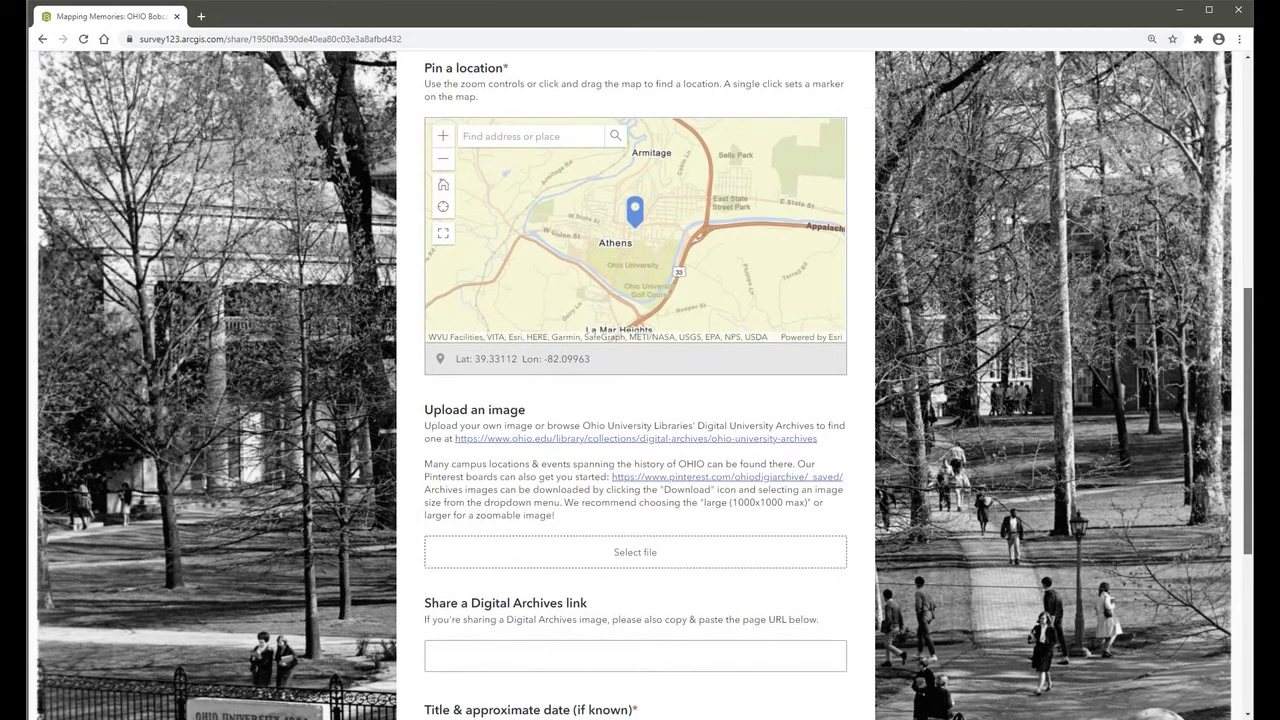
pyautogui.click(442, 234)
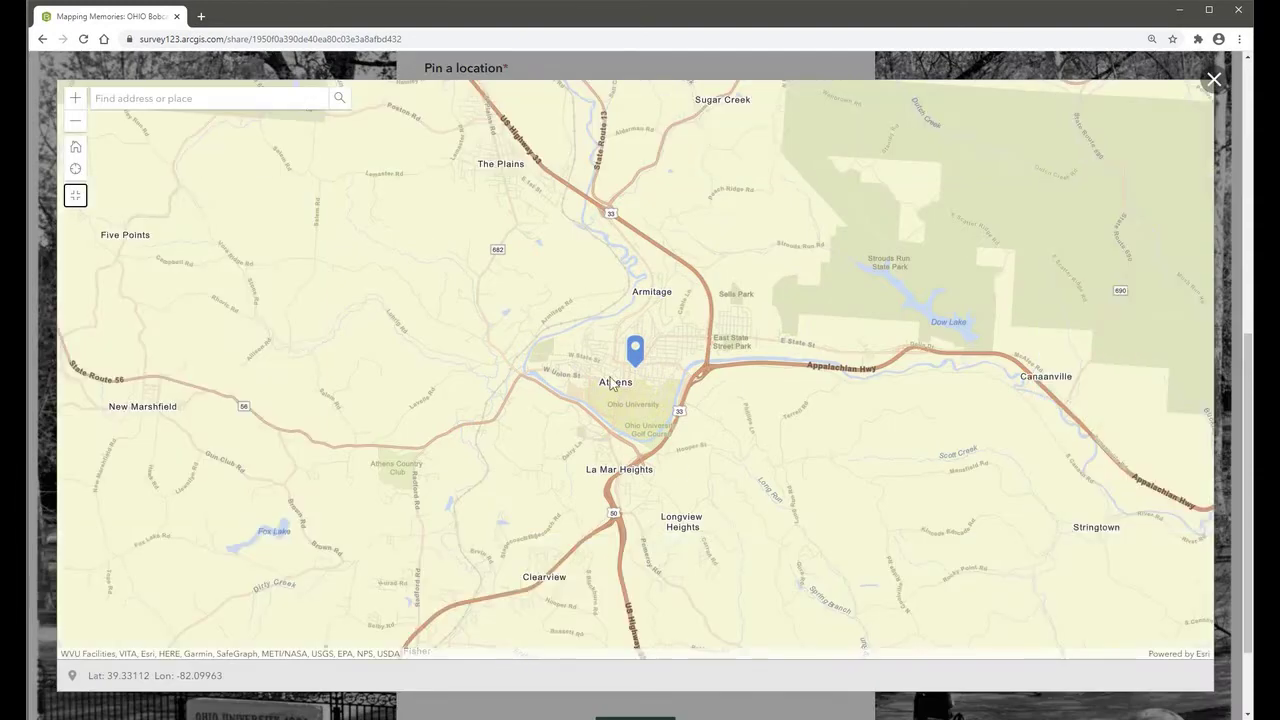
pyautogui.scroll(4, 628, 398)
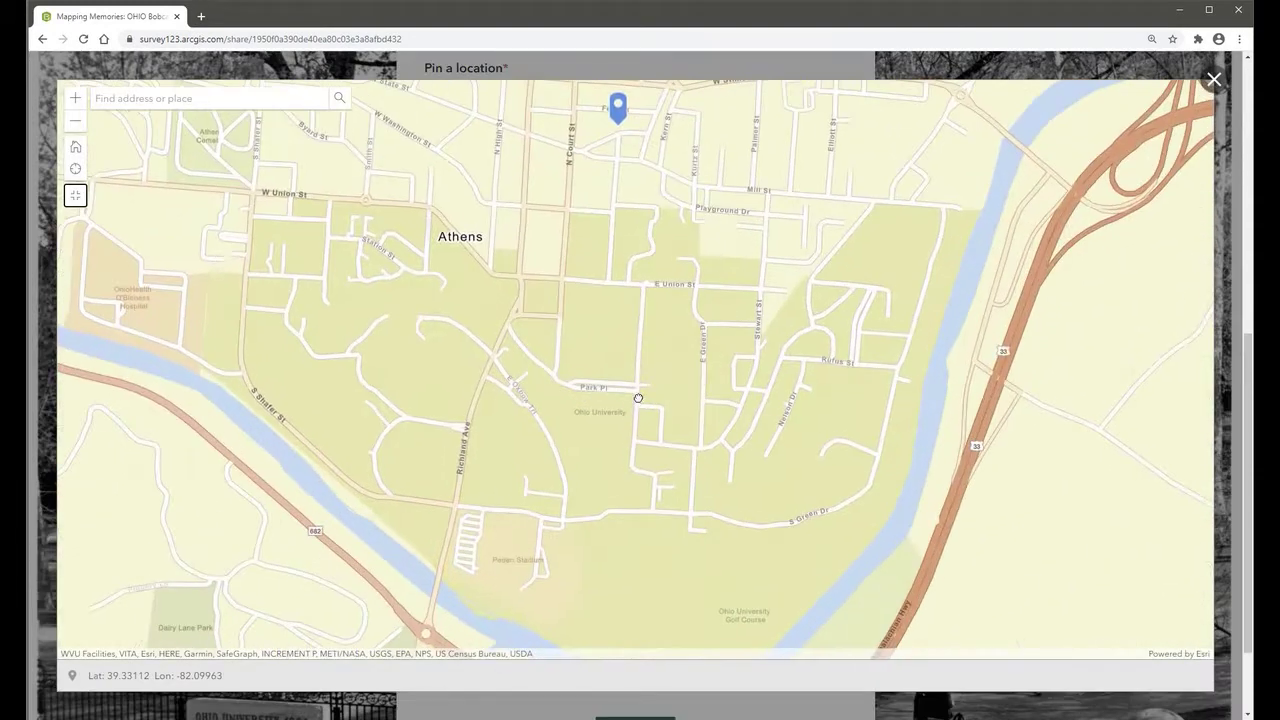
pyautogui.scroll(2, 583, 207)
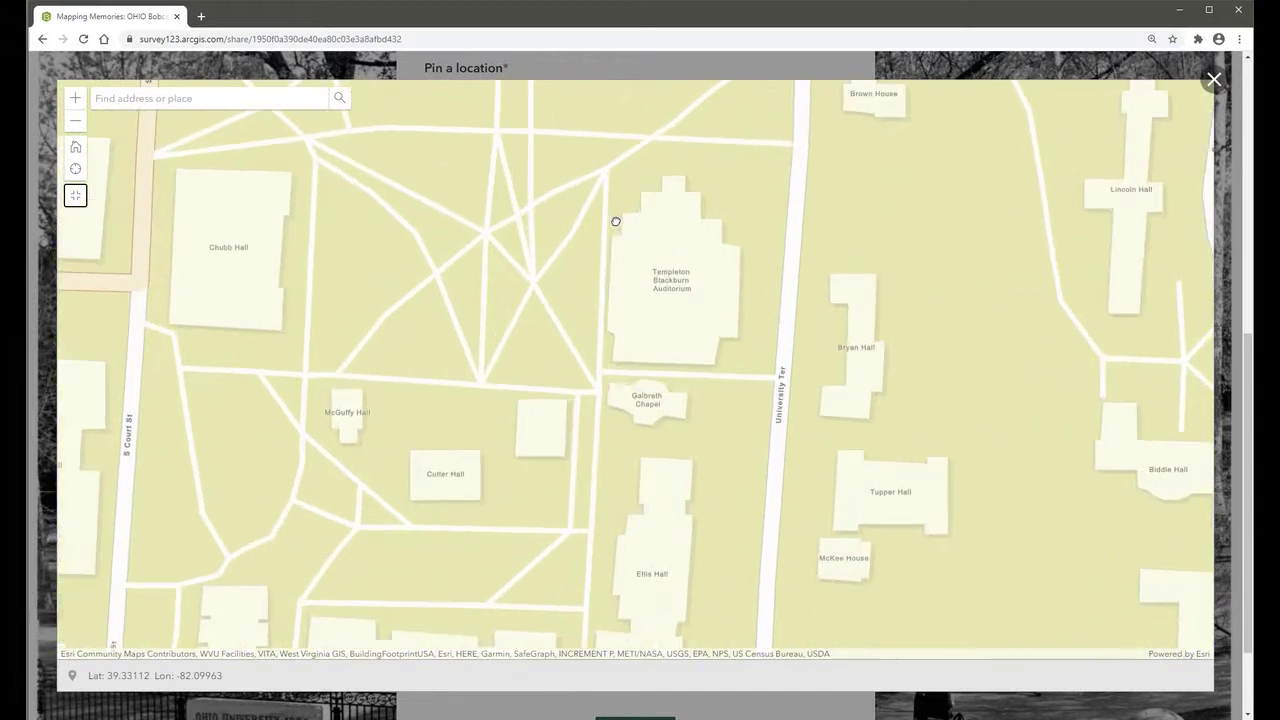
pyautogui.click(672, 235)
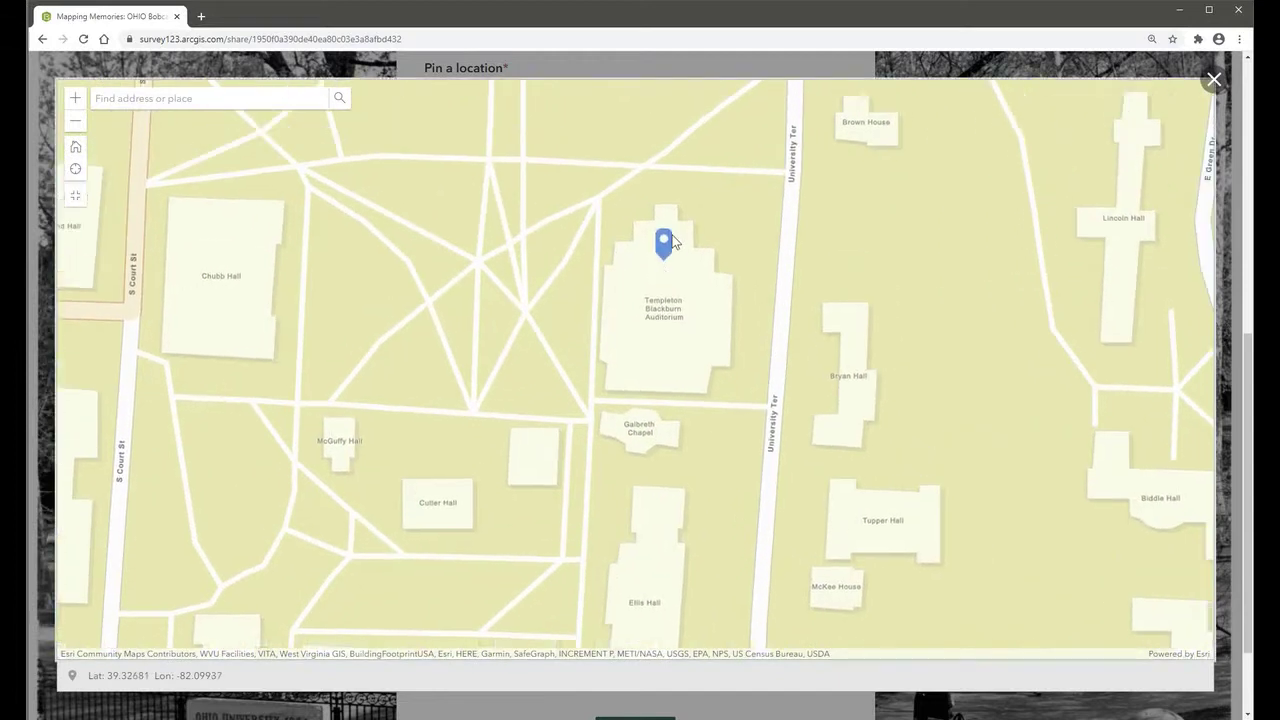
pyautogui.click(1213, 81)
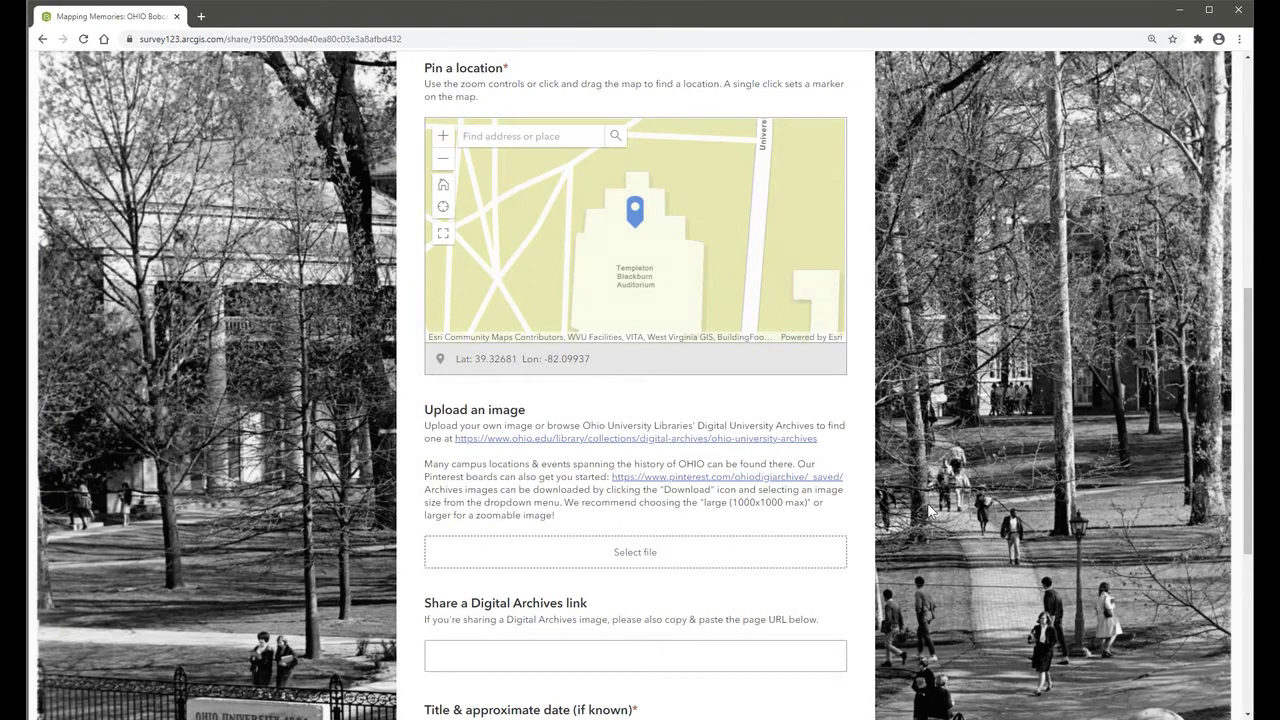
# Step: Paste the title 'Maya Angelou lecture at Mem Aud, Mom's Weekend, 2000'
pyautogui.scroll(-3, 1088, 493)
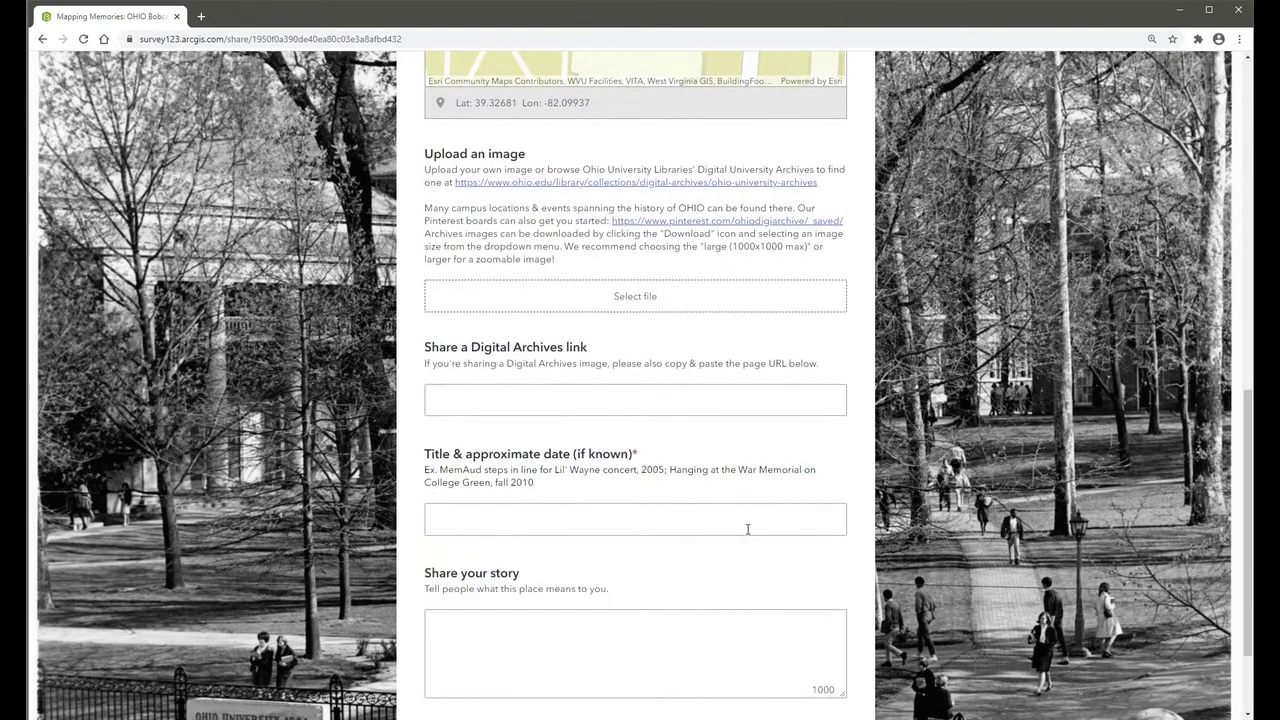
pyautogui.click(742, 514)
pyautogui.write("Maya Angelou lecture at Mem Aud, Mom's Weekend, 2000")
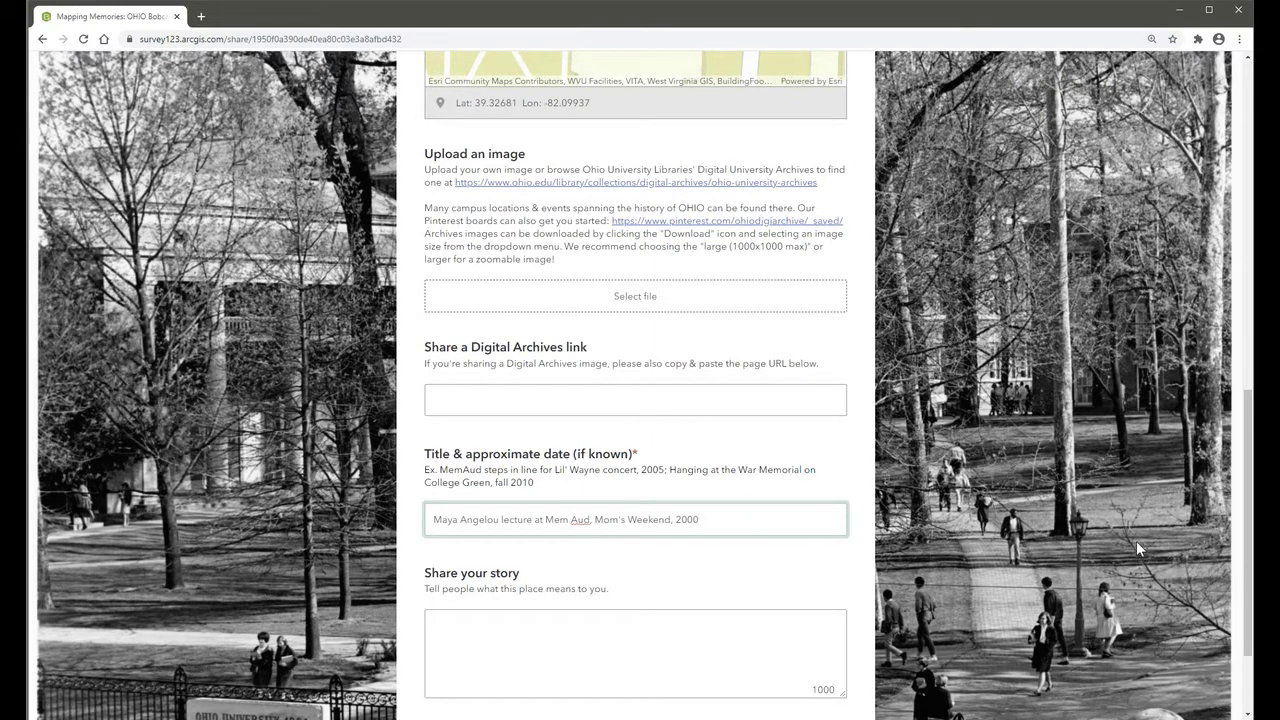
# Step: Open the Ohio University Archives page in a new tab
pyautogui.rightClick(644, 183)
pyautogui.click(668, 192)
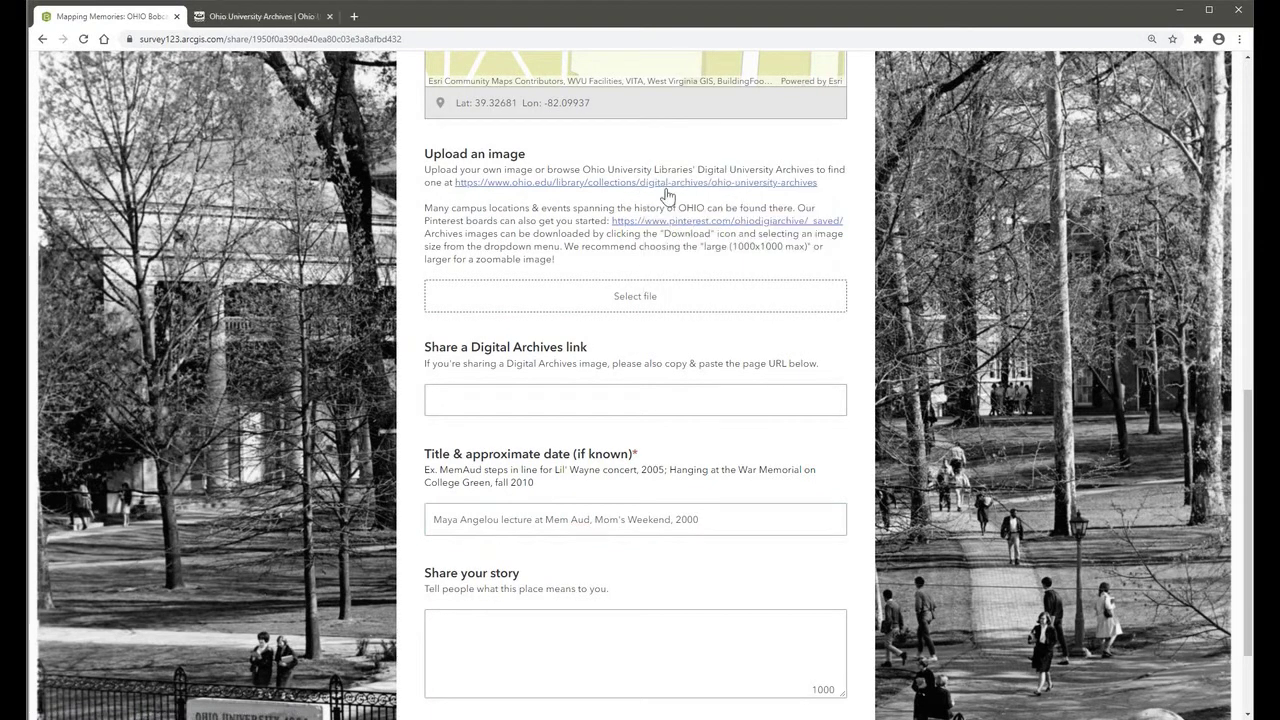
pyautogui.click(266, 17)
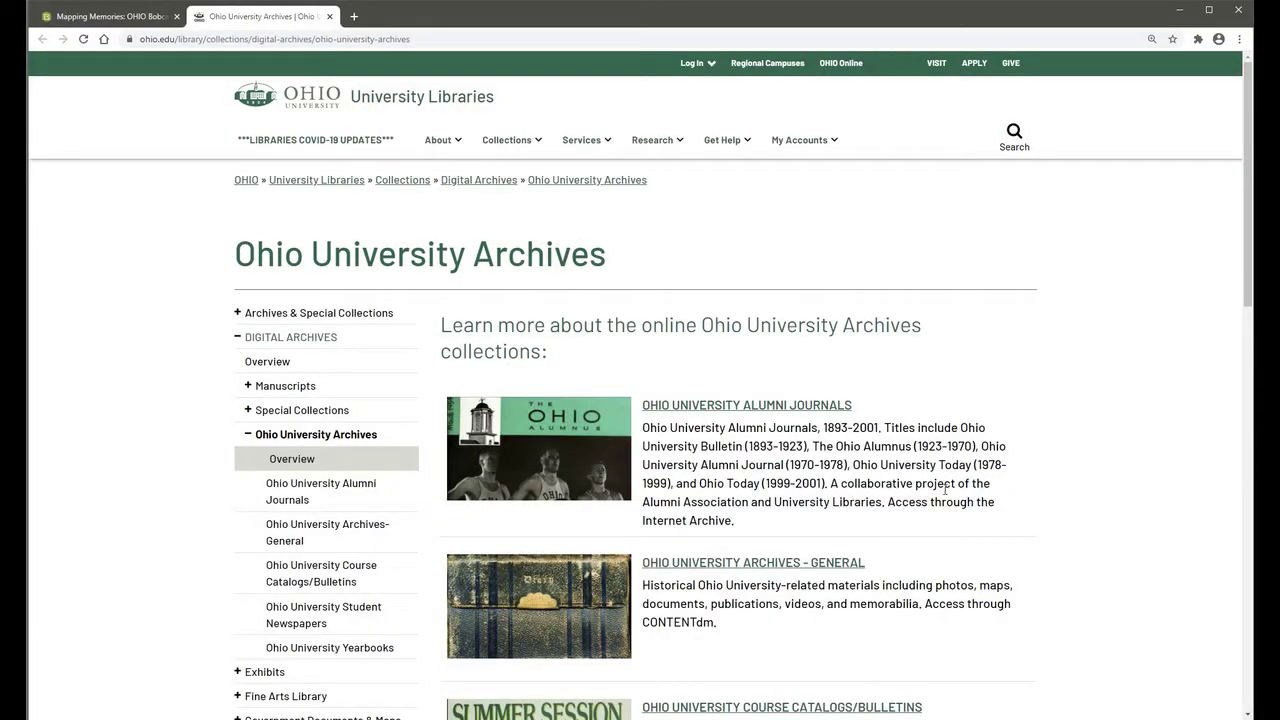
# Step: Open the Ohio University Archives - General collection and start browsing it
pyautogui.scroll(-3, 1236, 196)
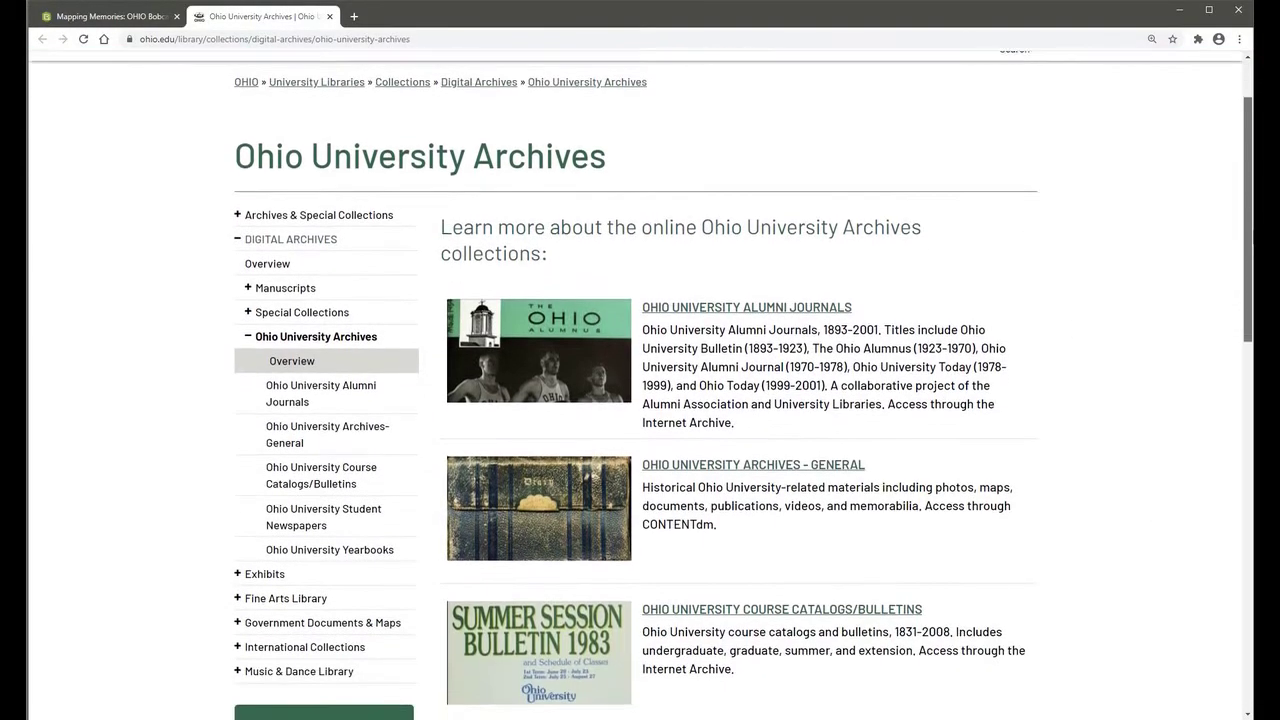
pyautogui.scroll(-5, 640, 400)
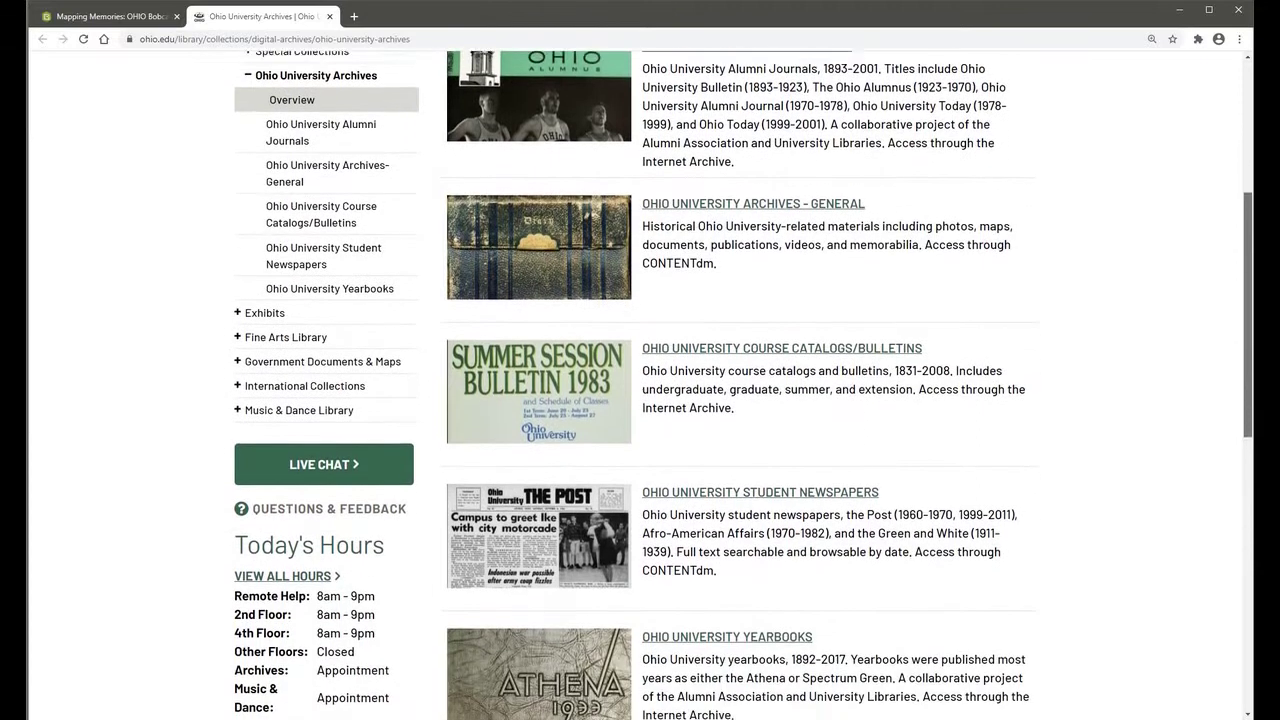
pyautogui.scroll(1, 640, 400)
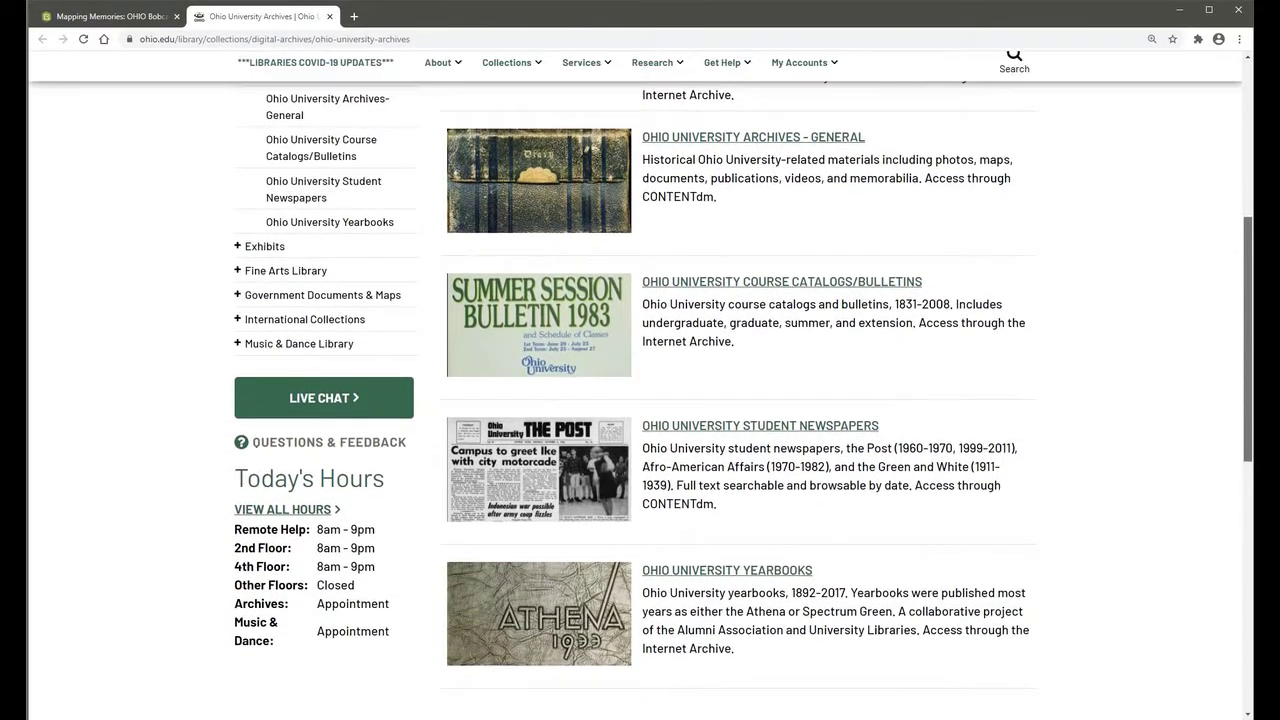
pyautogui.scroll(3, 640, 400)
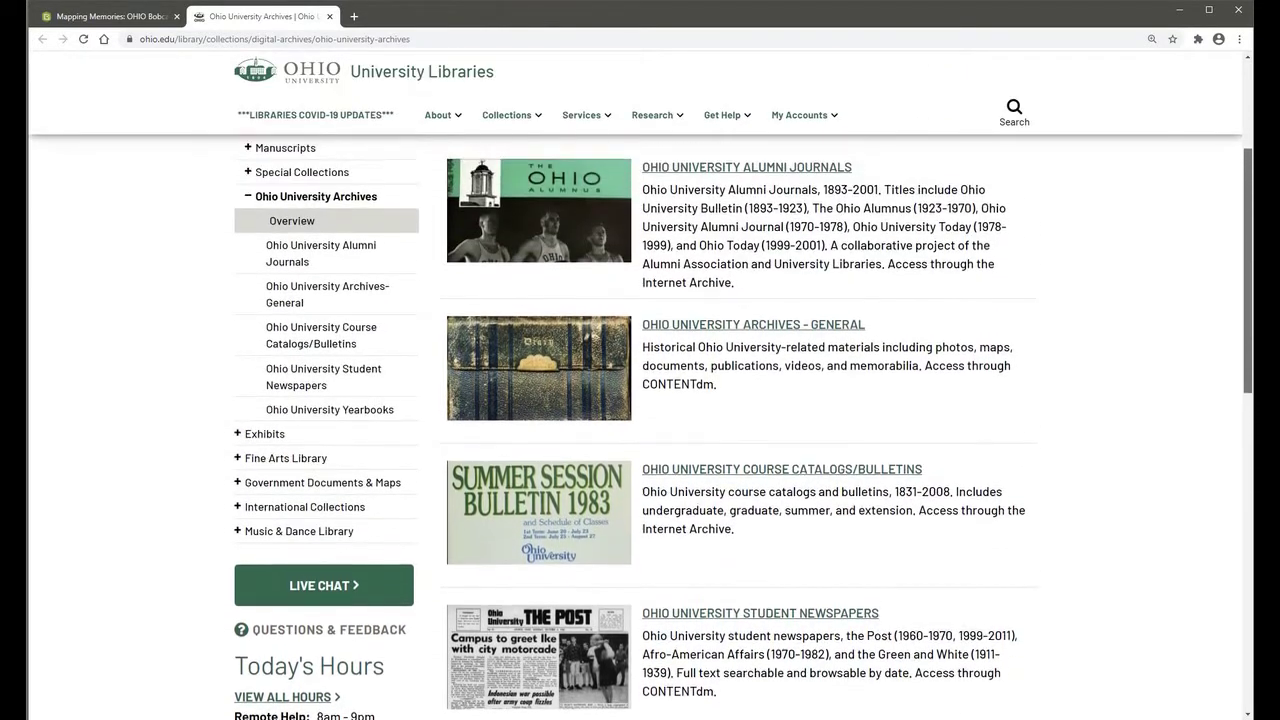
pyautogui.scroll(1, 640, 400)
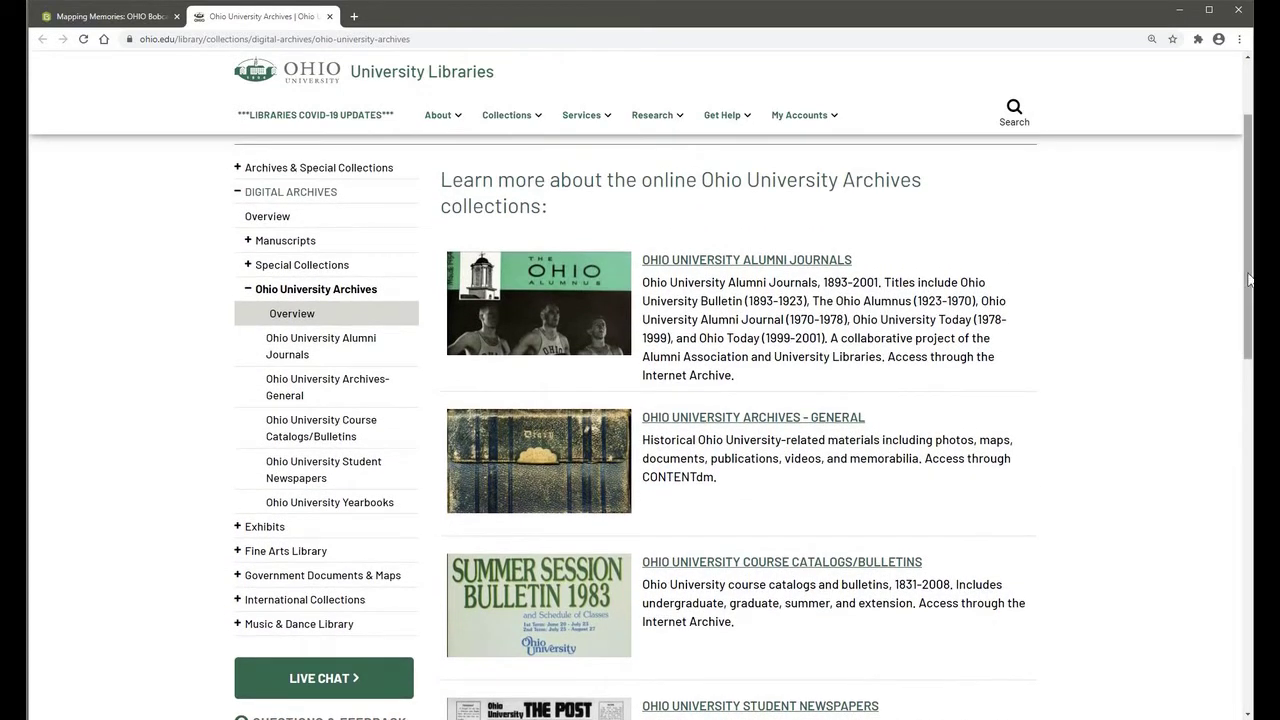
pyautogui.scroll(1, 1248, 275)
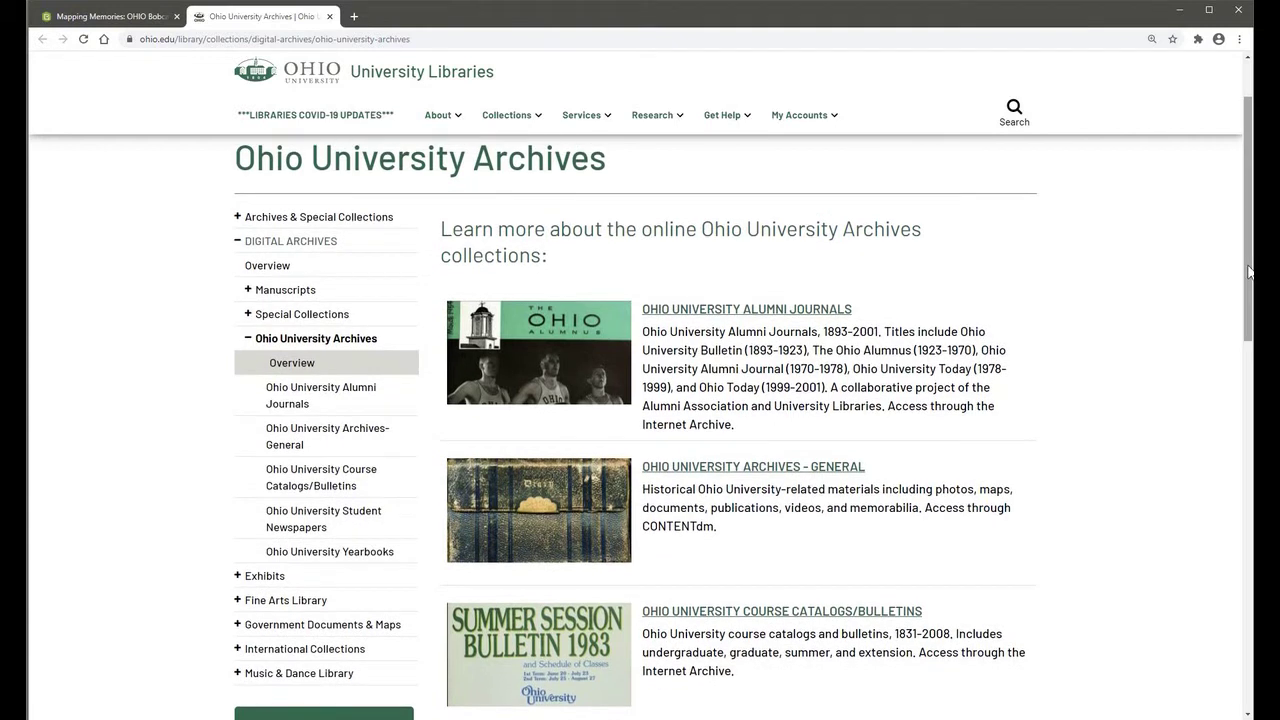
pyautogui.click(829, 468)
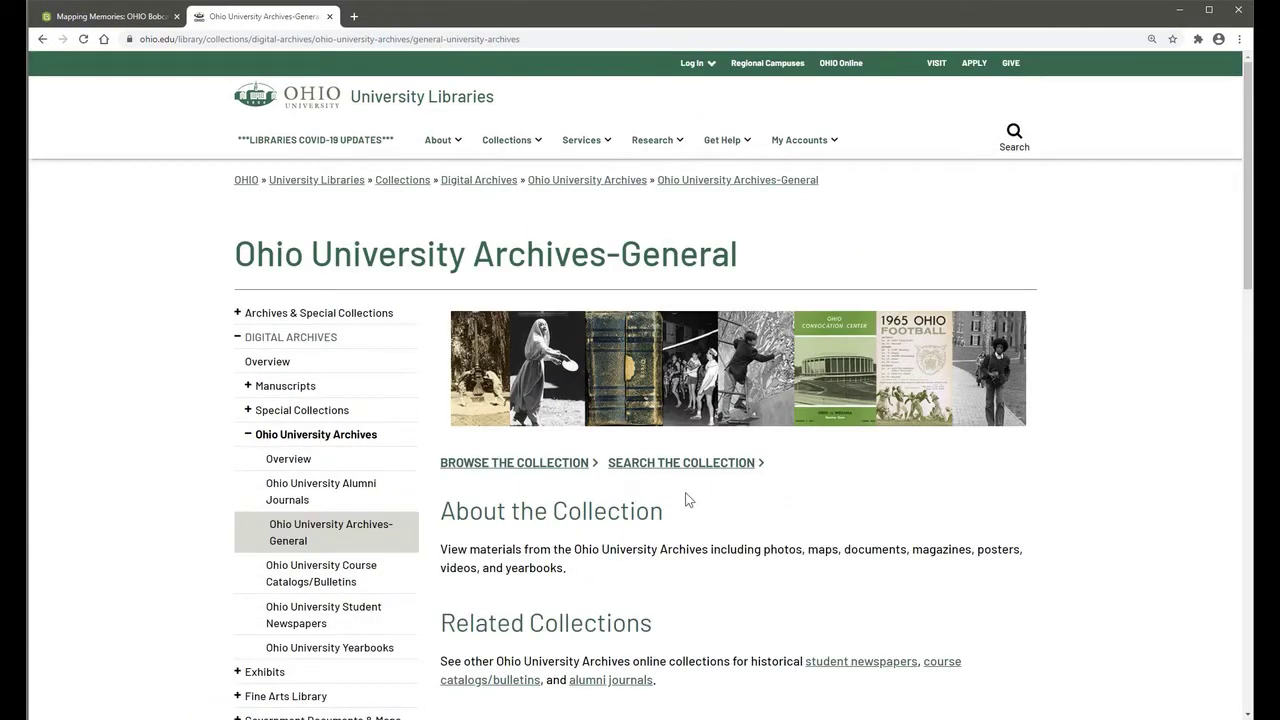
pyautogui.click(513, 464)
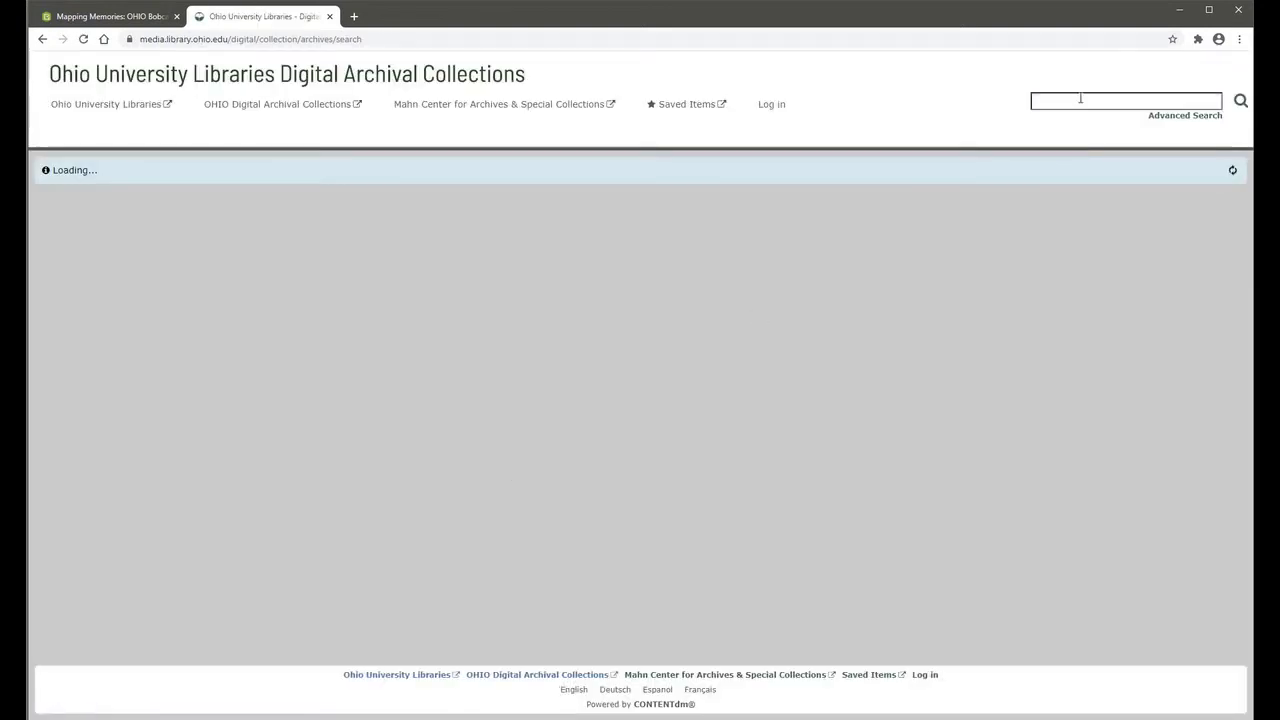
# Step: Search the archives for 'maya angelou' and open the lecture poster record
pyautogui.click(1080, 98)
pyautogui.write('ma')
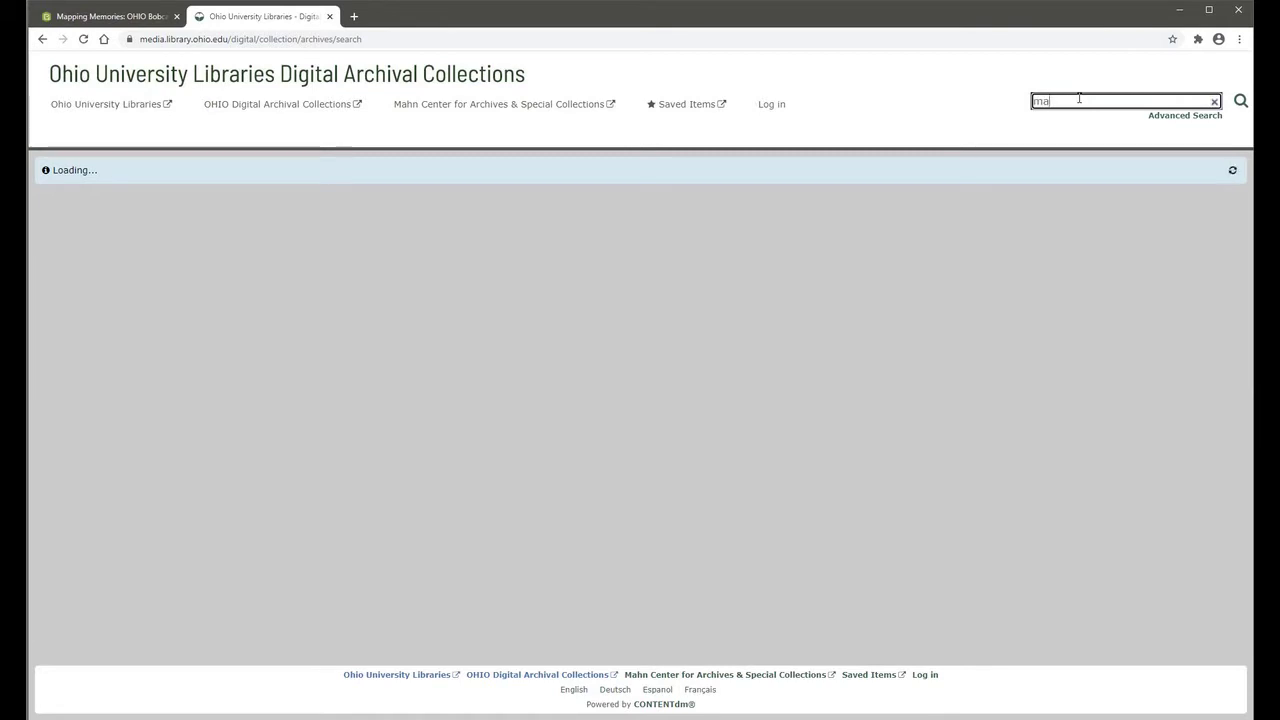
pyautogui.write('ya angelou')
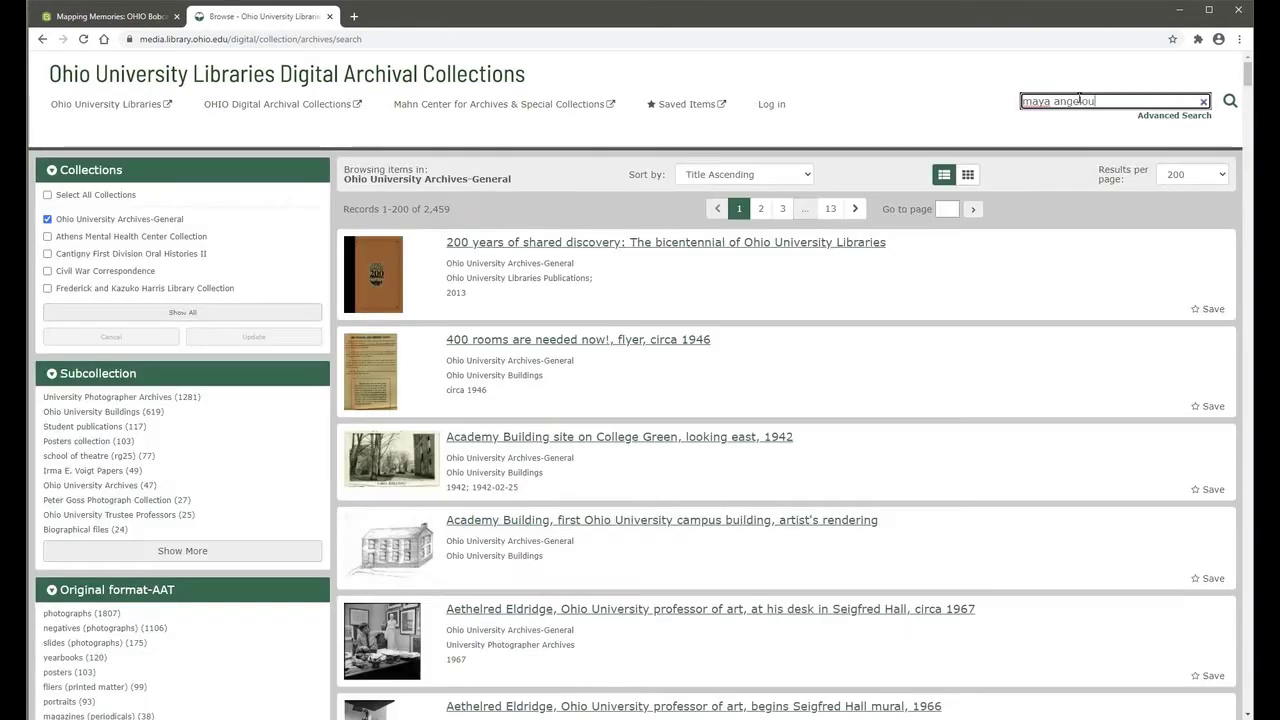
pyautogui.press('Return')
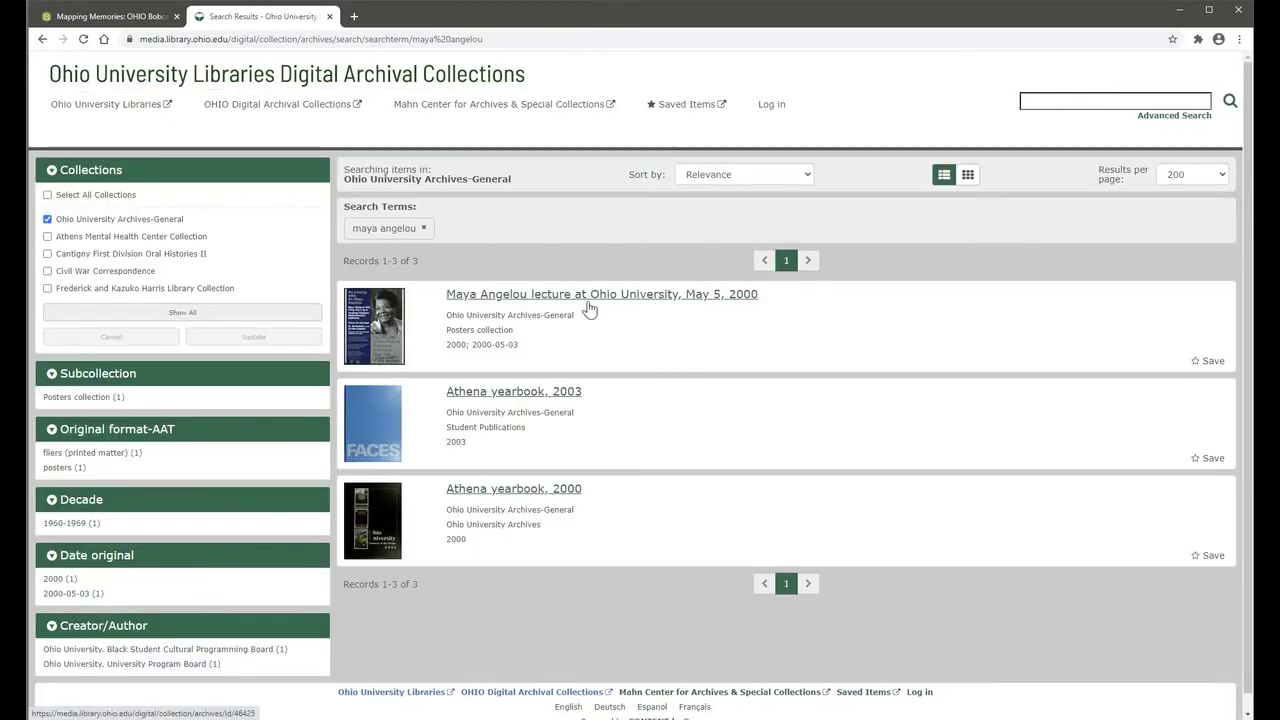
pyautogui.click(590, 295)
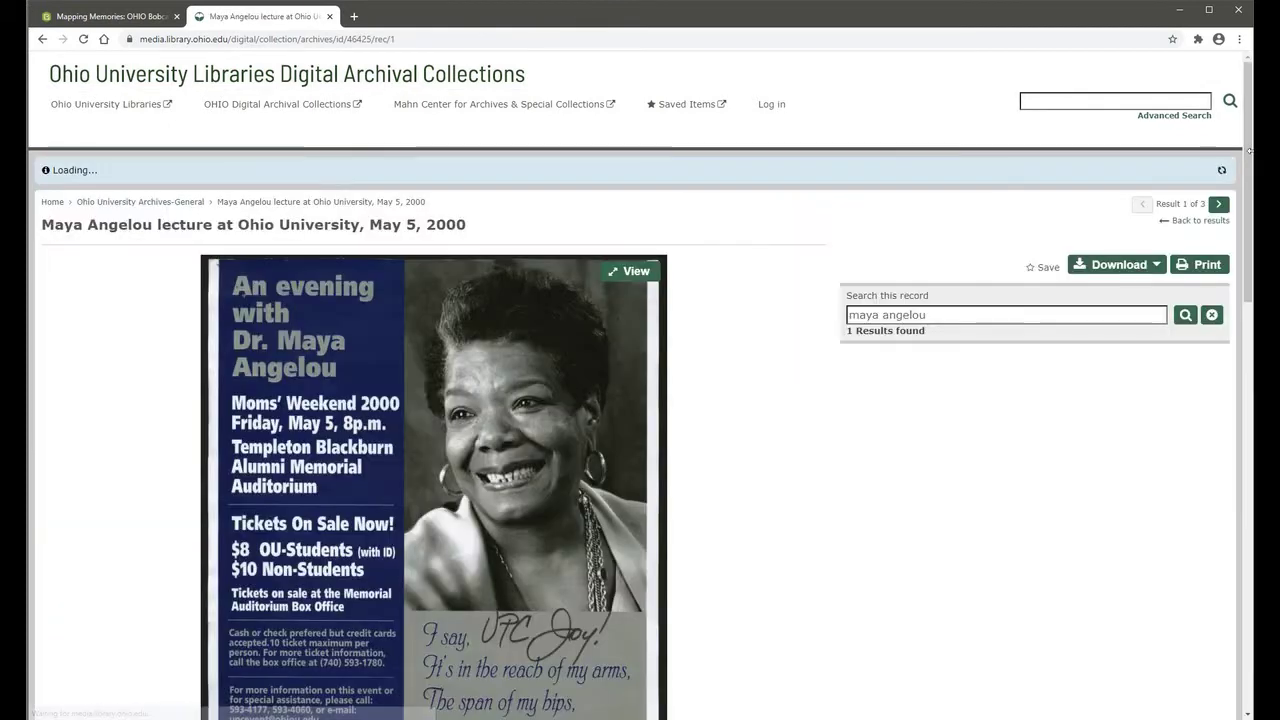
# Step: Download the poster image at large size (1000x1000 max)
pyautogui.moveTo(1248, 150); pyautogui.dragTo(1247, 207)
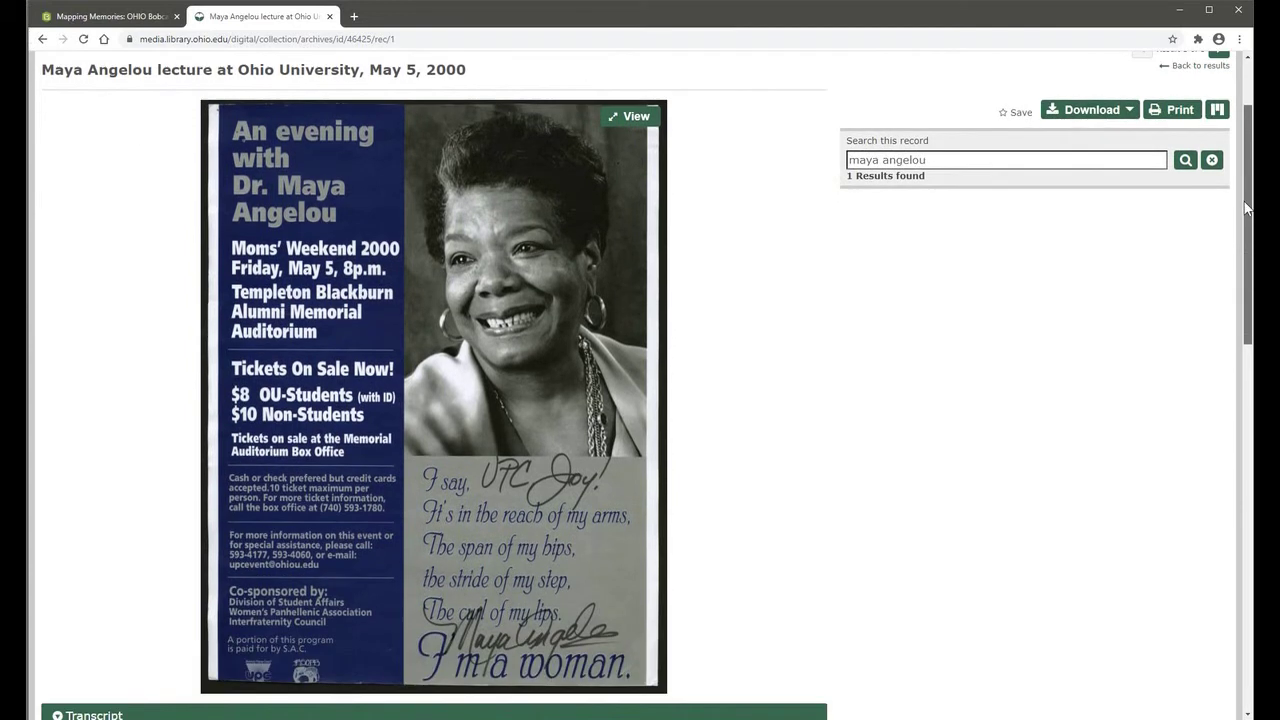
pyautogui.click(1130, 112)
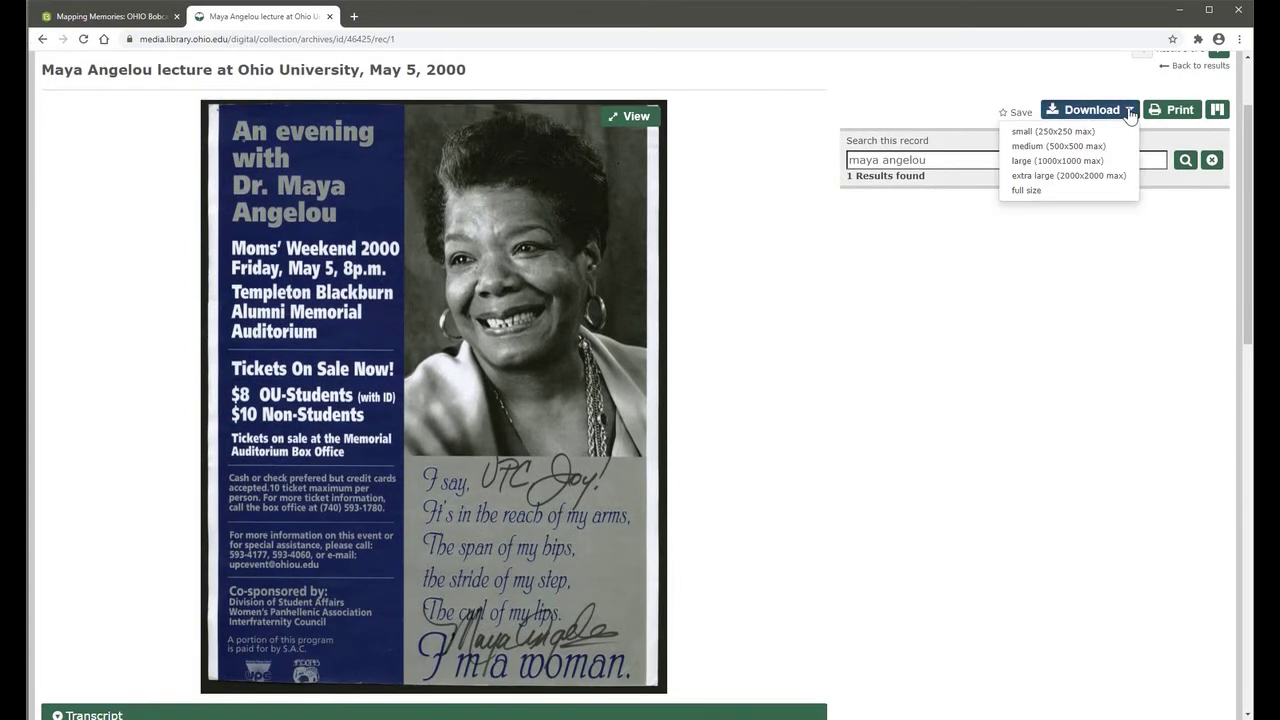
pyautogui.click(1084, 163)
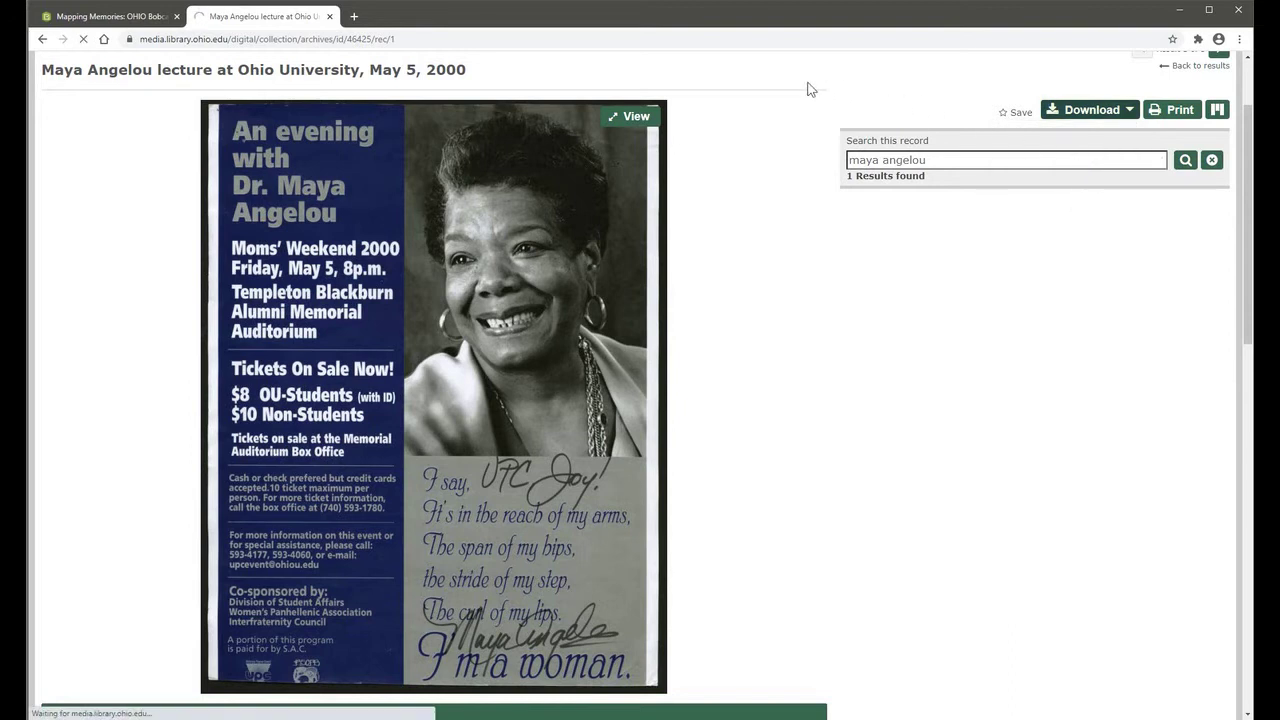
# Step: Copy the record page's URL from the address bar
pyautogui.click(369, 37)
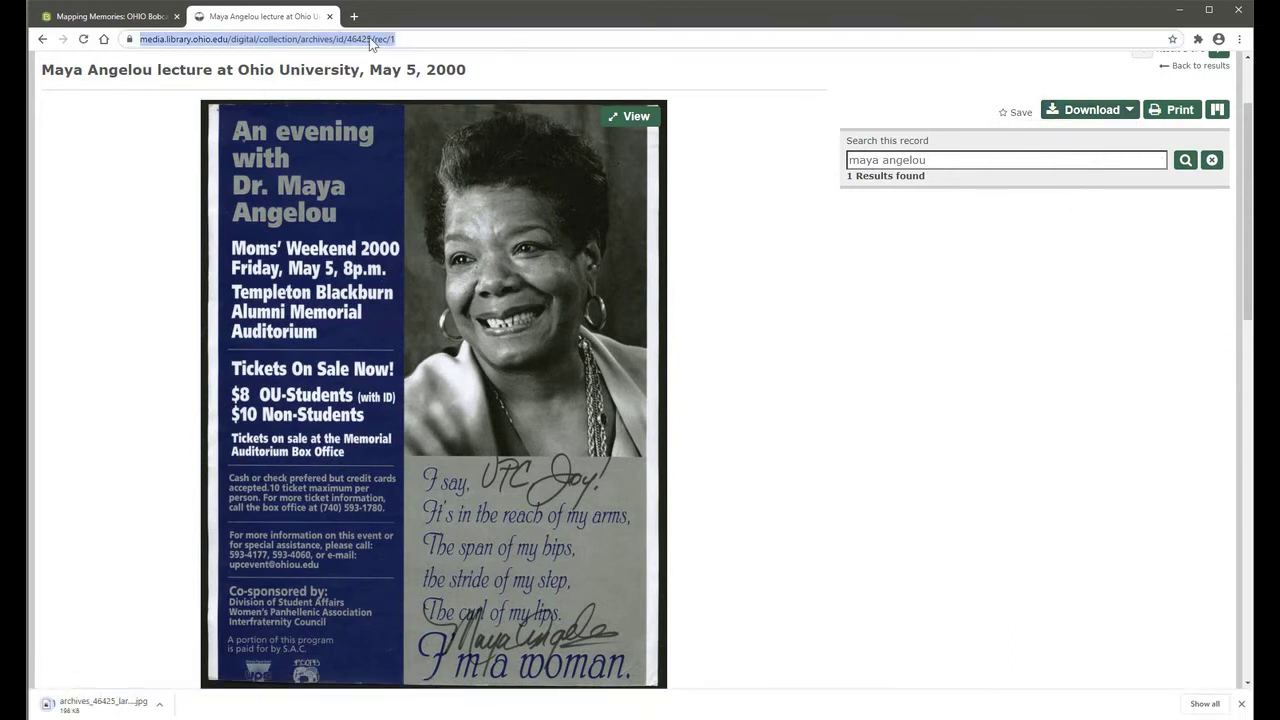
pyautogui.rightClick(369, 37)
pyautogui.click(401, 107)
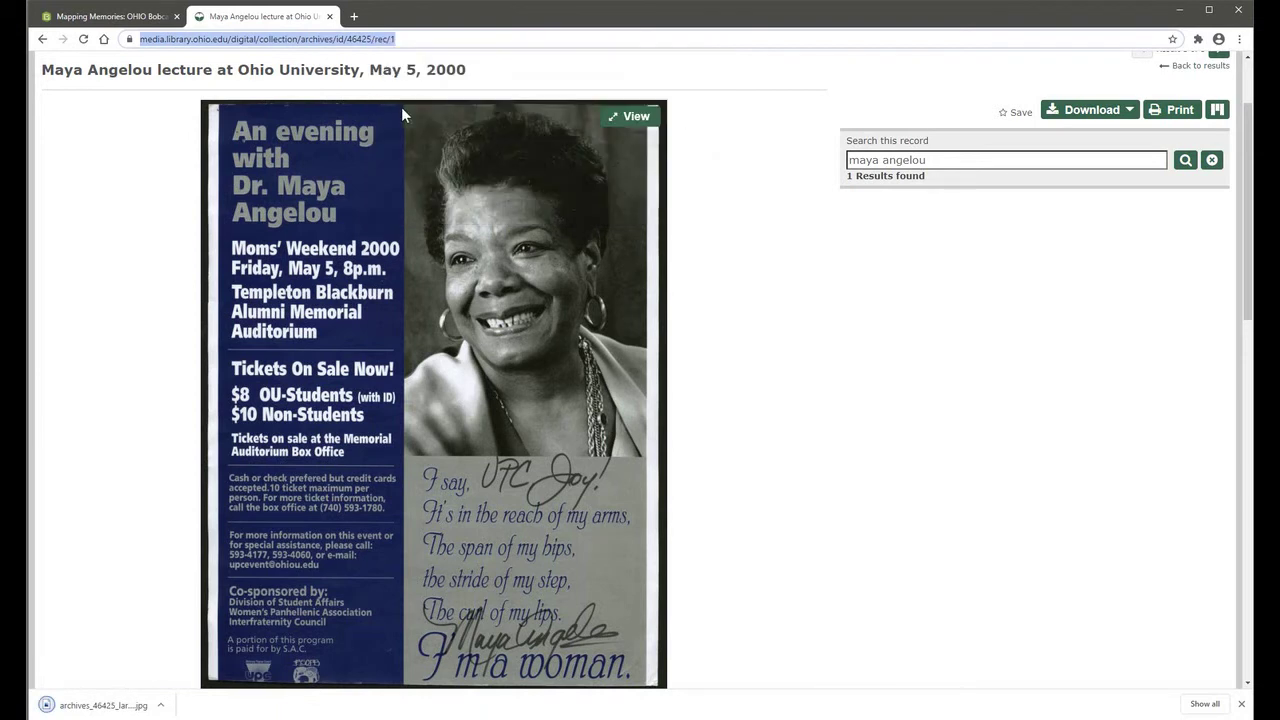
pyautogui.click(137, 17)
# Step: Paste the archive record URL into the 'Share a Digital Archives link' field
pyautogui.click(453, 395)
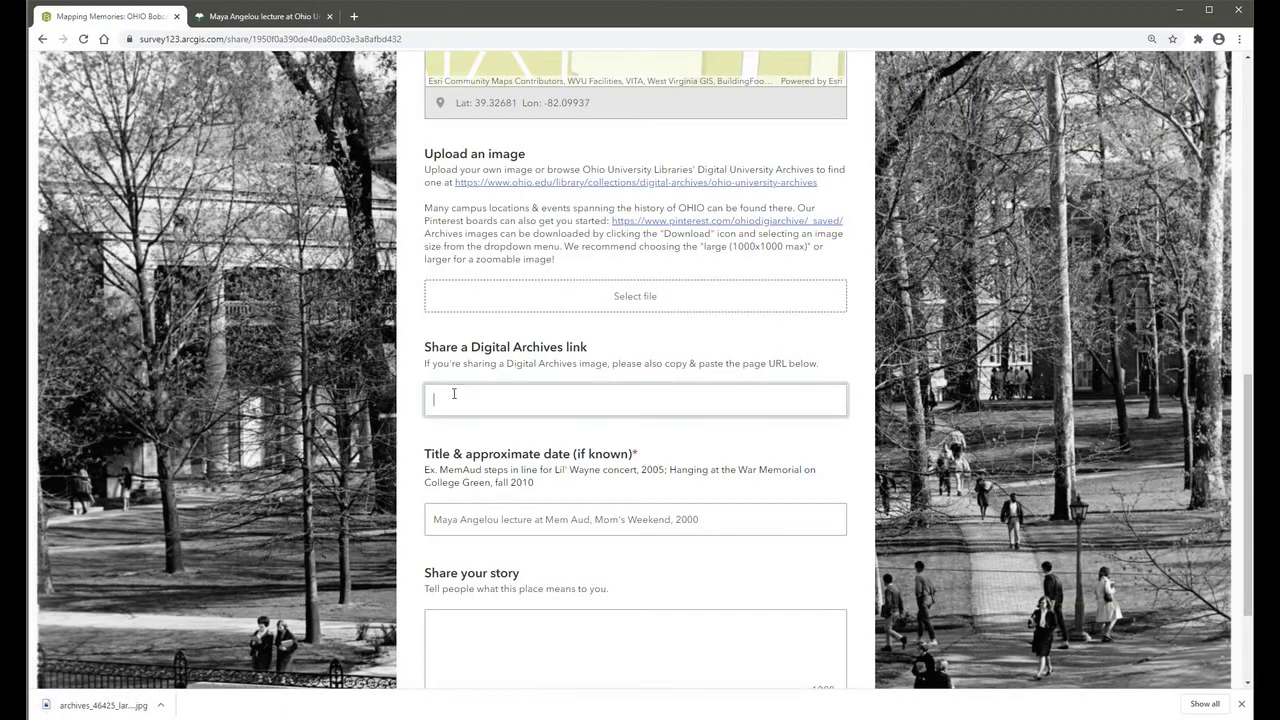
pyautogui.rightClick(453, 395)
pyautogui.click(486, 494)
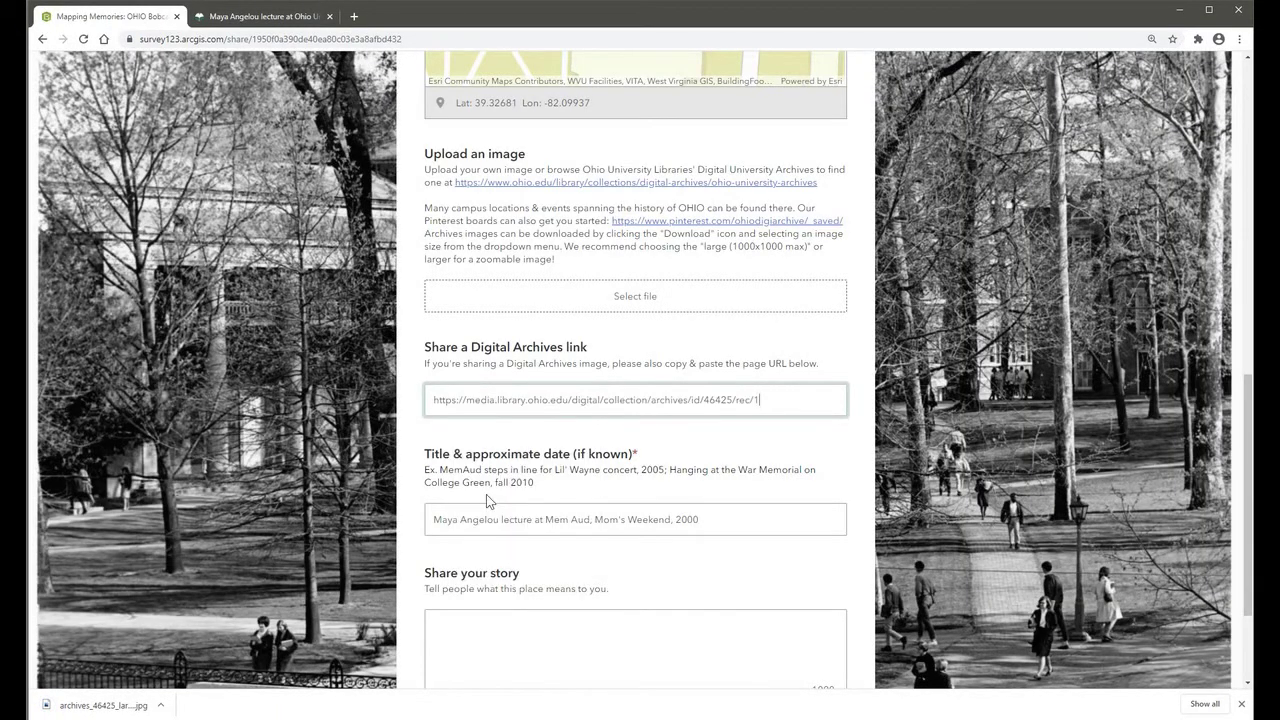
# Step: Attach archives_46425_large.jpg and submit the memory survey
pyautogui.click(518, 295)
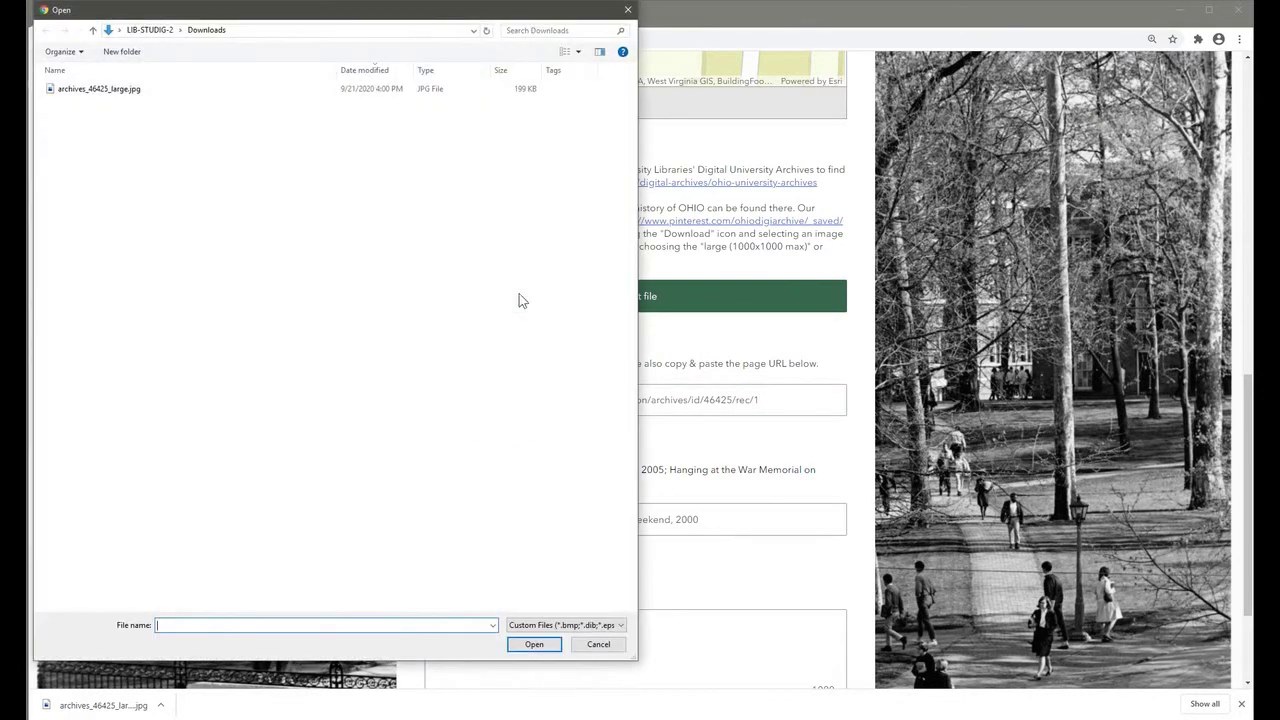
pyautogui.doubleClick(117, 90)
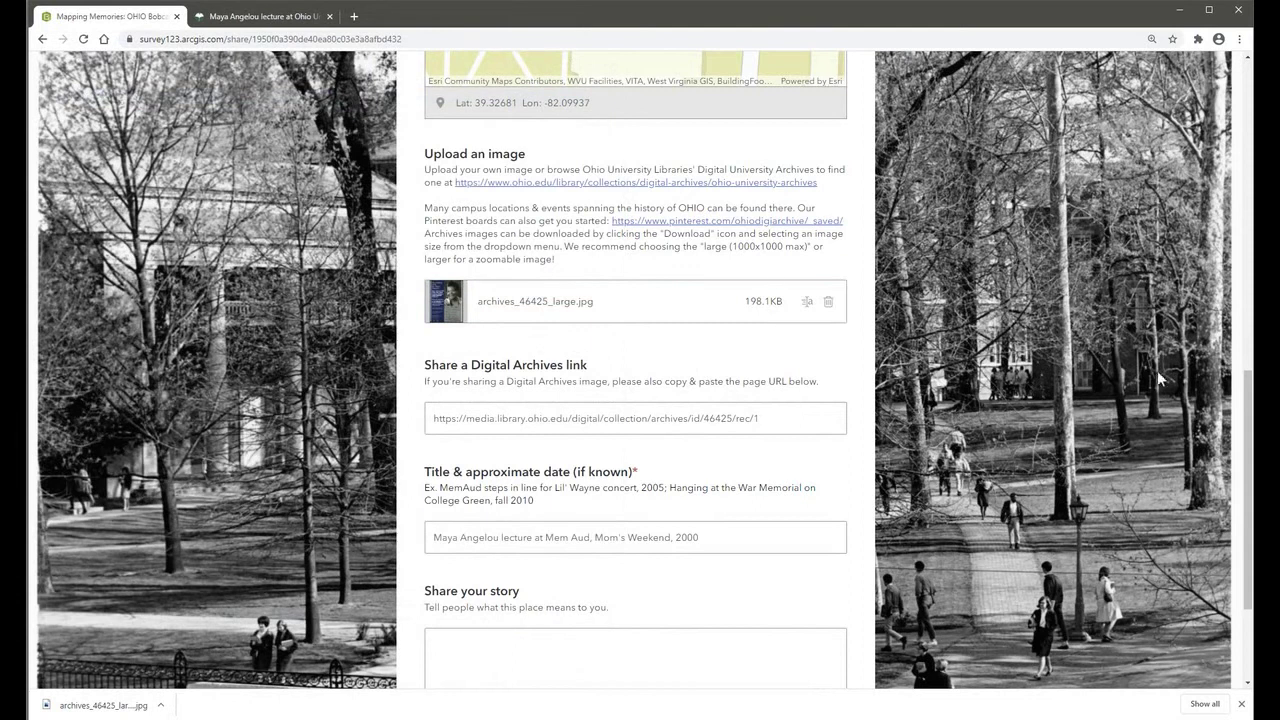
pyautogui.moveTo(1249, 415); pyautogui.dragTo(1249, 458)
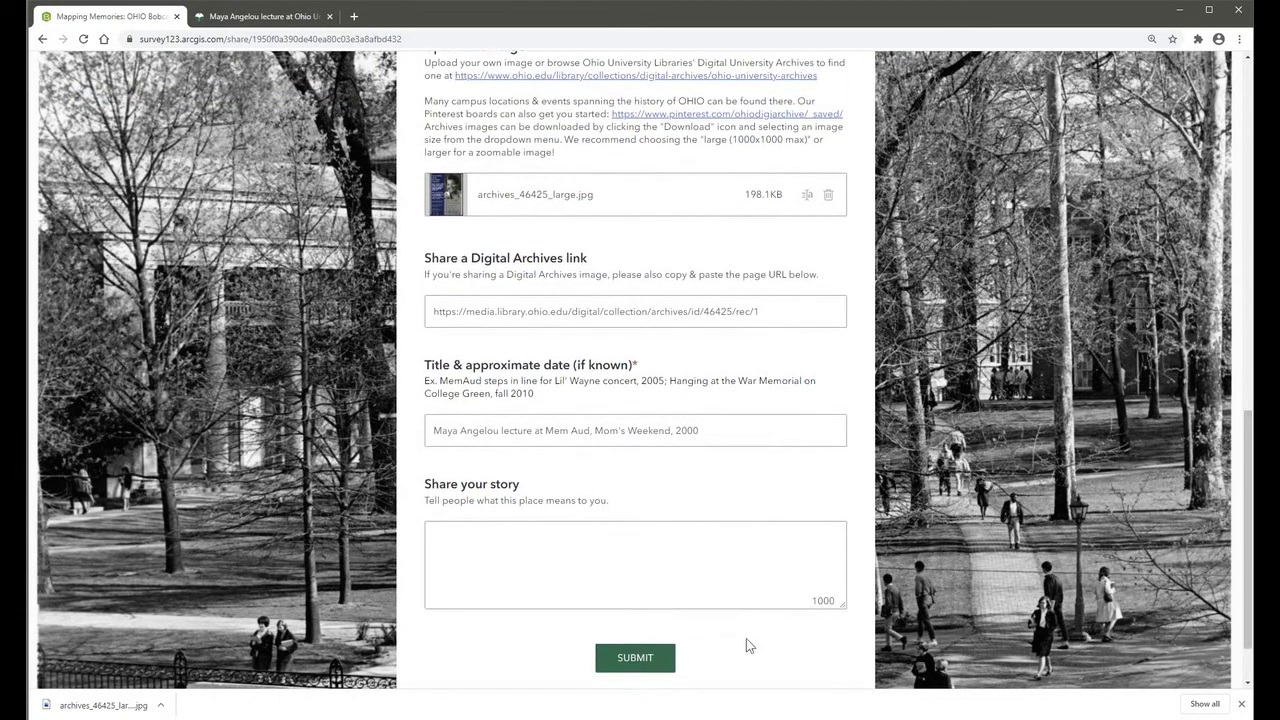
pyautogui.click(650, 659)
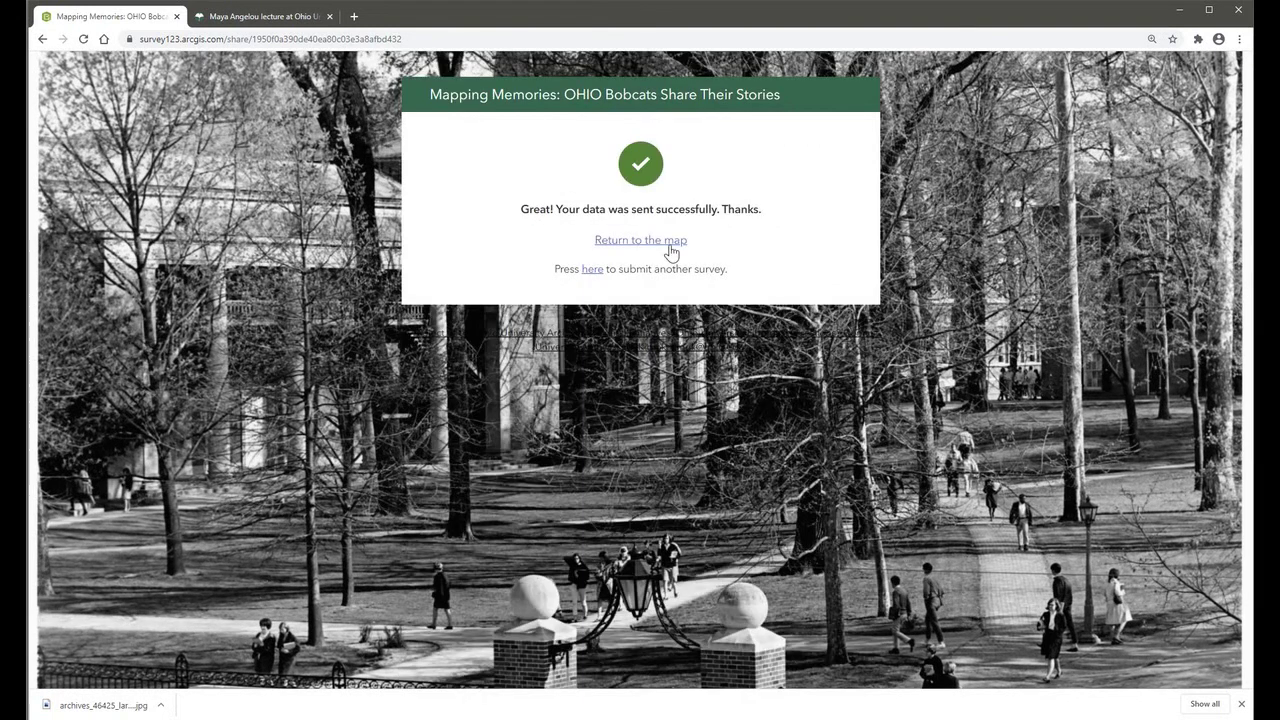
# Step: Return to the map and open the Maya Angelou poster thumbnail in Submissions
pyautogui.click(668, 242)
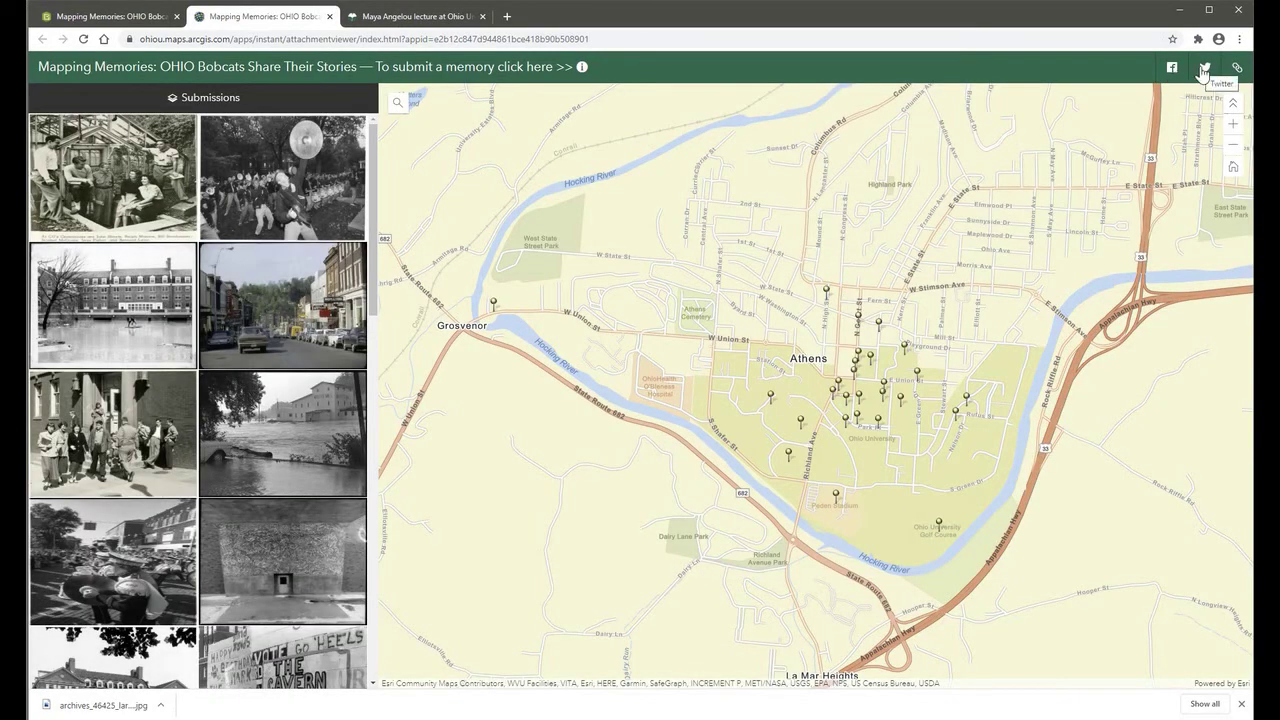
pyautogui.moveTo(377, 165); pyautogui.dragTo(393, 592)
pyautogui.click(160, 593)
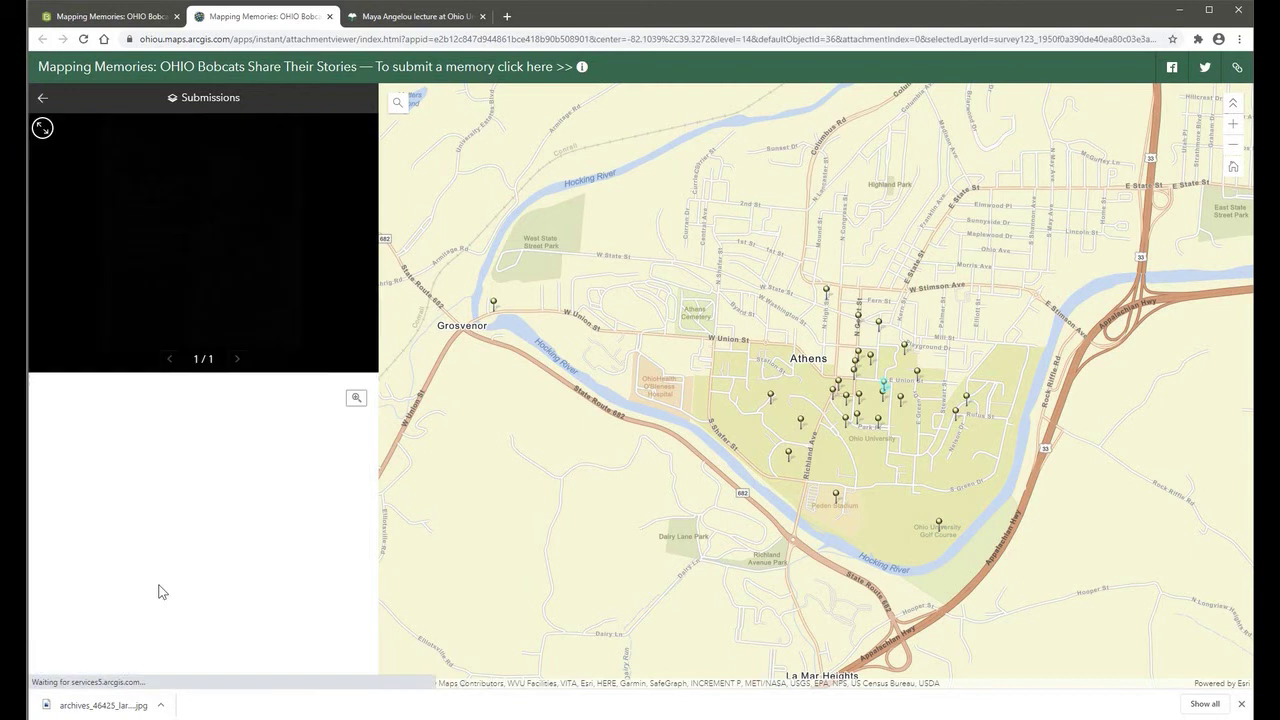